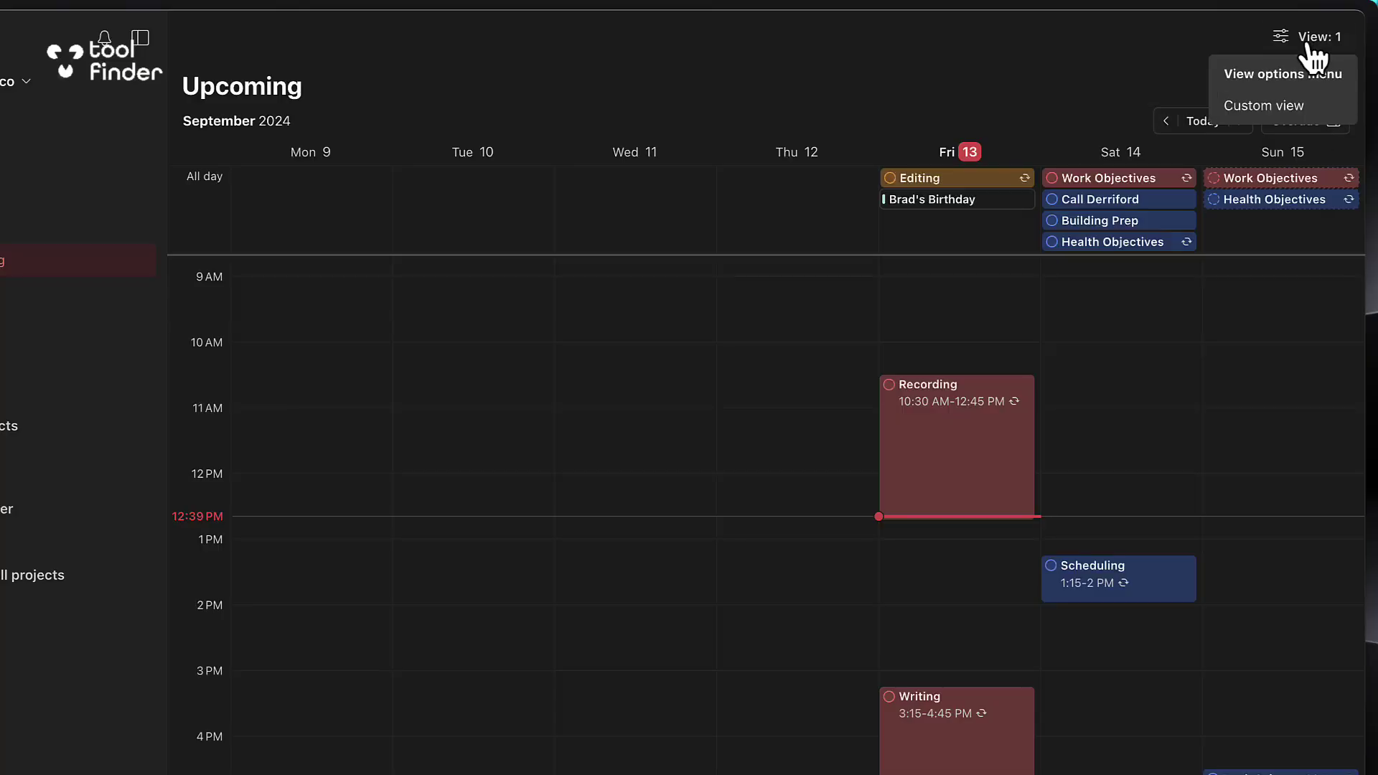
# Hide future occurrences of recurring tasks and advance the calendar one week
pyautogui.click(1310, 45)
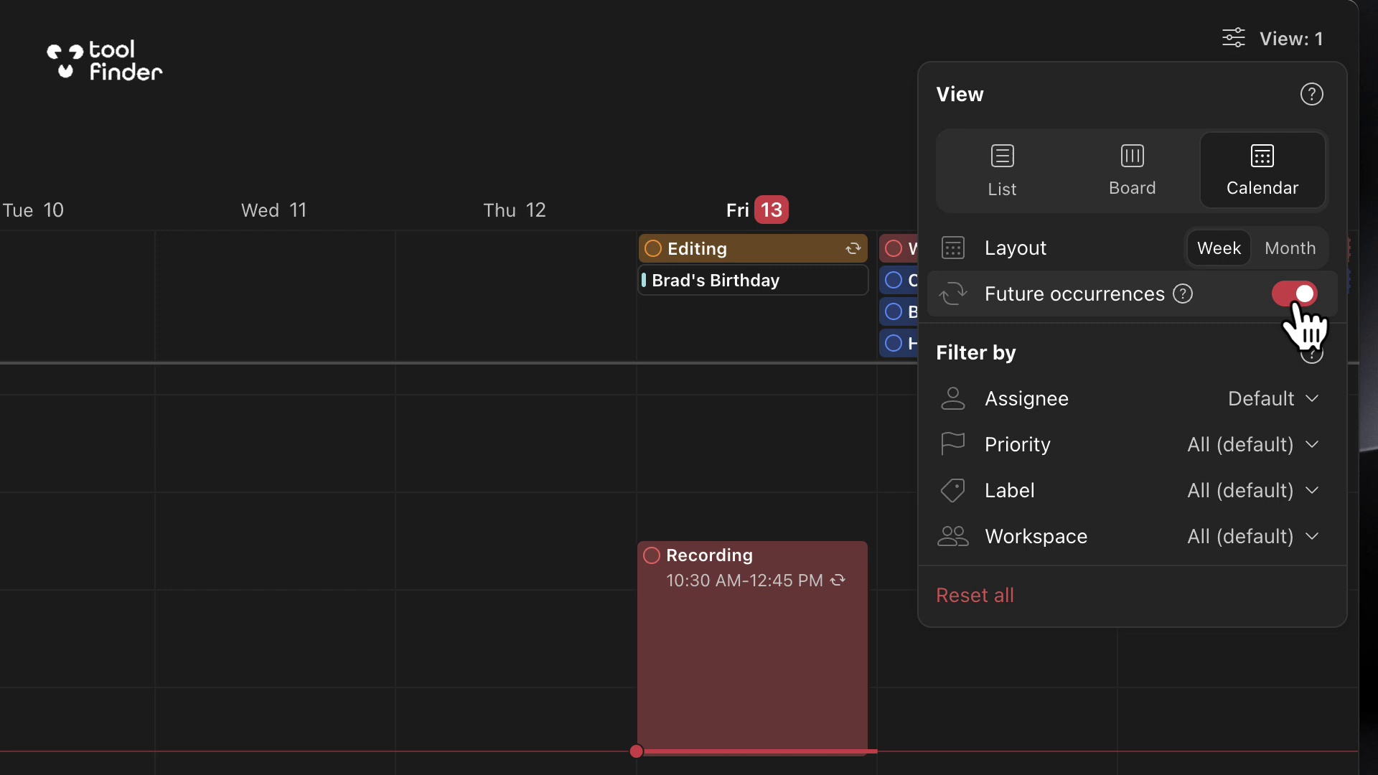
pyautogui.click(790, 504)
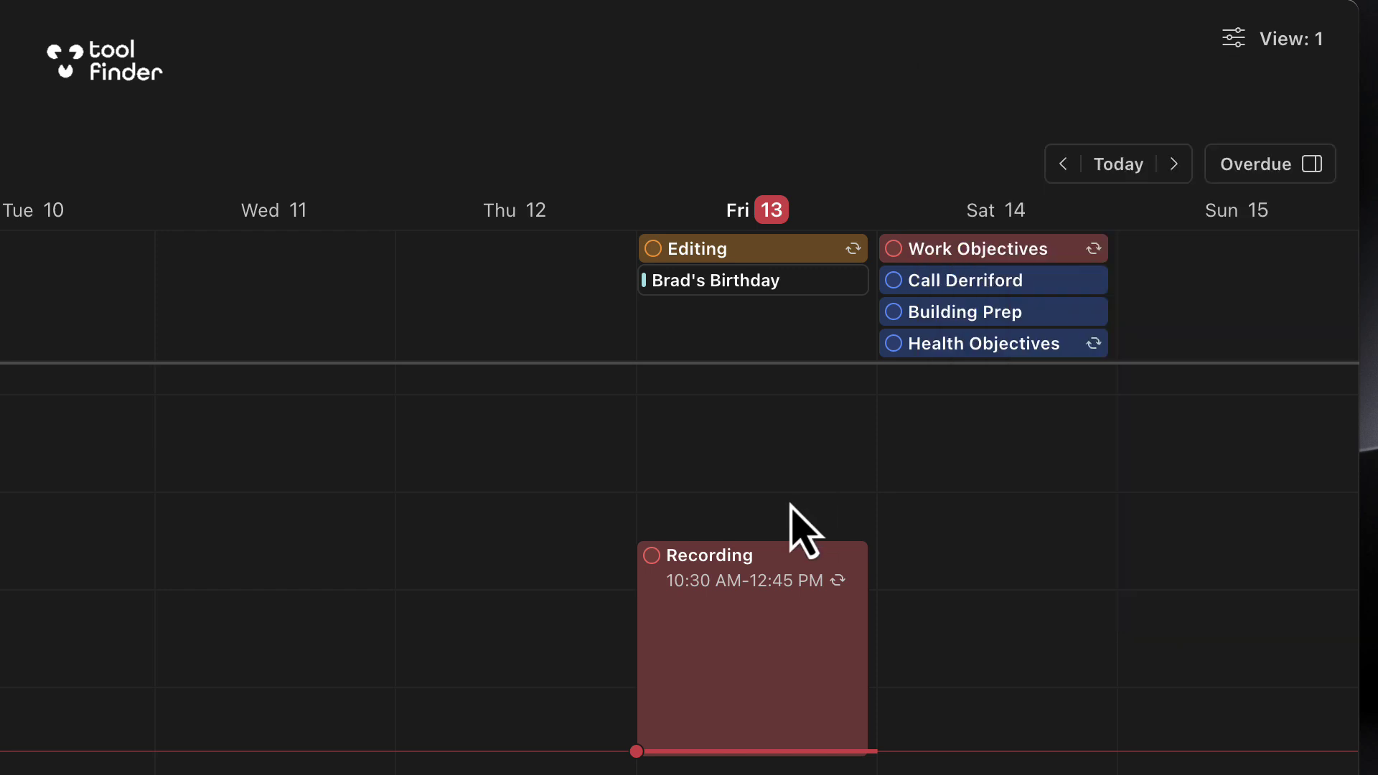
pyautogui.click(1173, 165)
pyautogui.click(1263, 40)
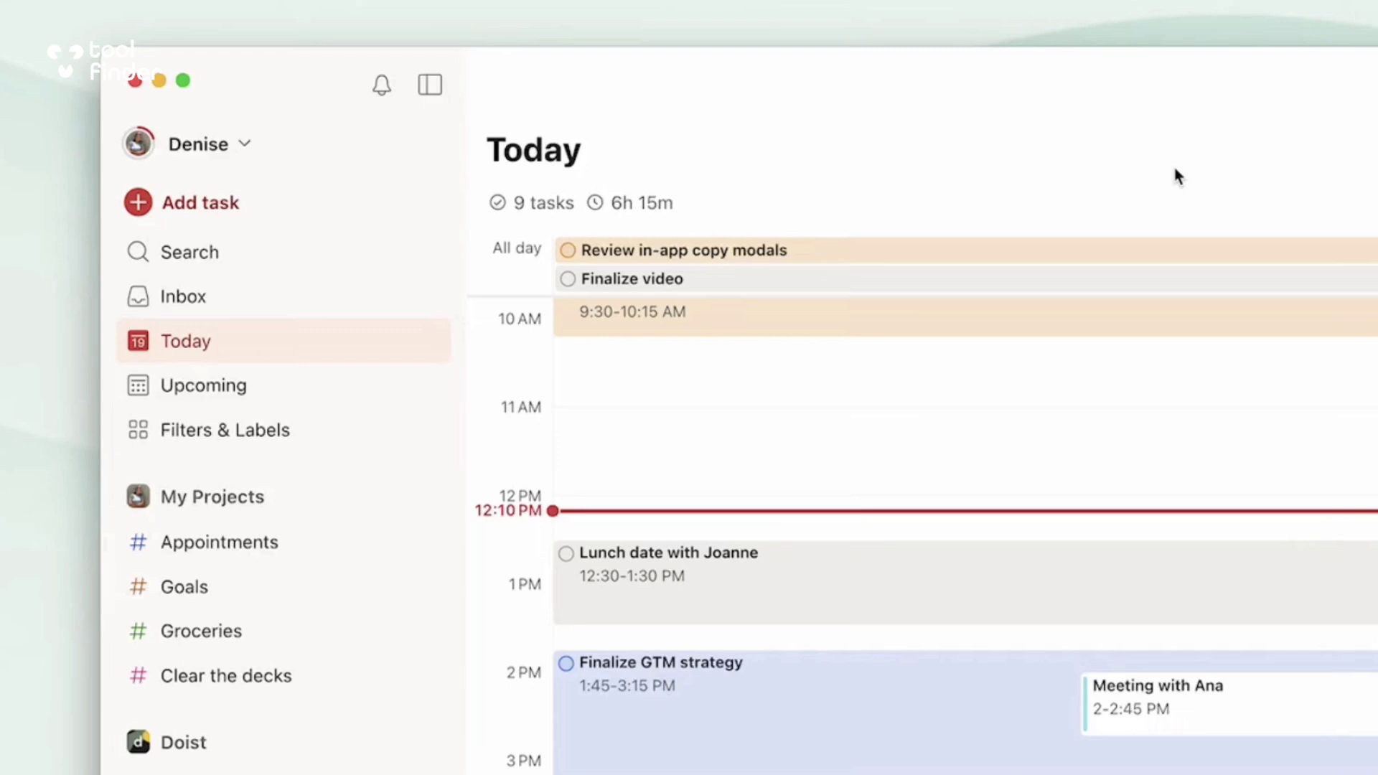
# Scroll the Today timeline to review the Recording, Editing, Writing and Scheduling blocks
pyautogui.scroll(-2, 1209, 357)
pyautogui.scroll(-3, 1210, 364)
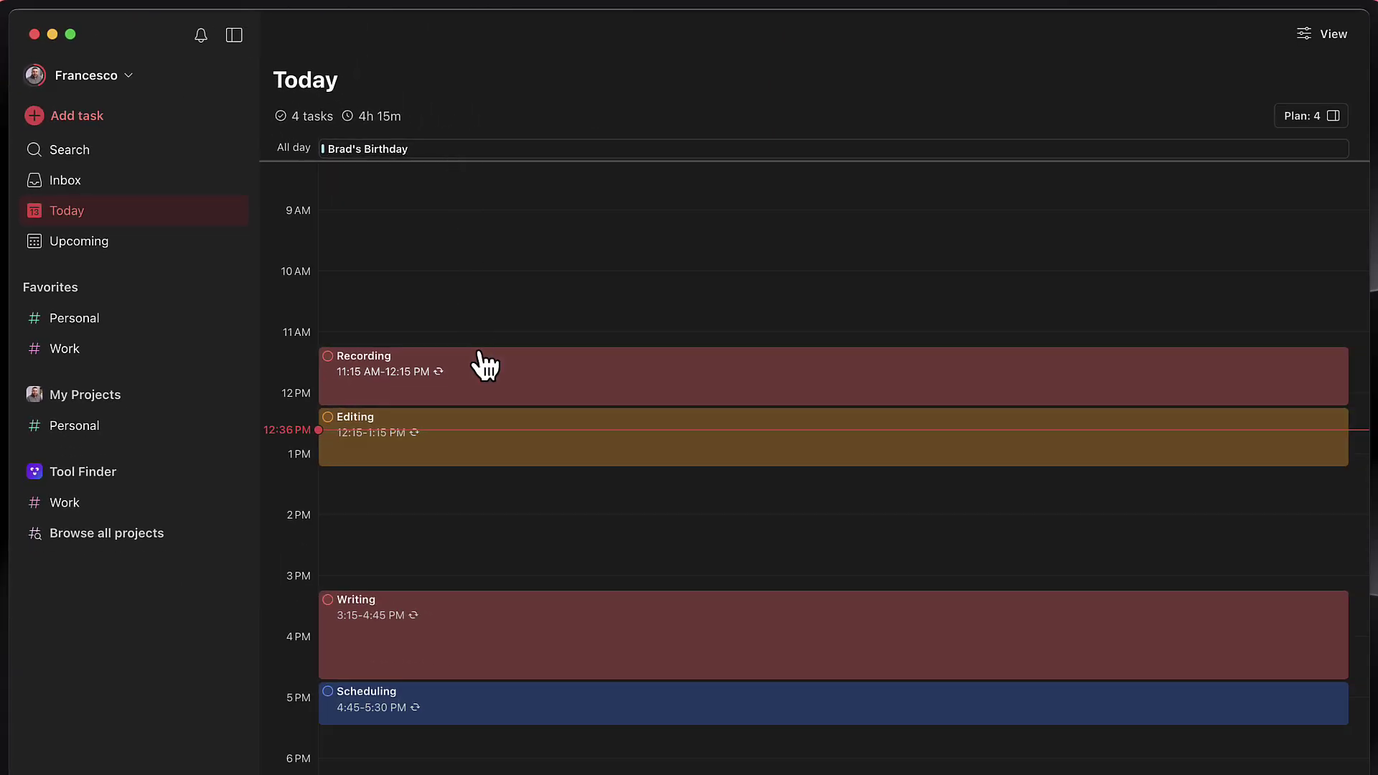
# Move Editing to the All day row and stretch Recording to 10:30 AM–12:45 PM
pyautogui.moveTo(732, 375)
pyautogui.moveTo(496, 378); pyautogui.dragTo(483, 152)
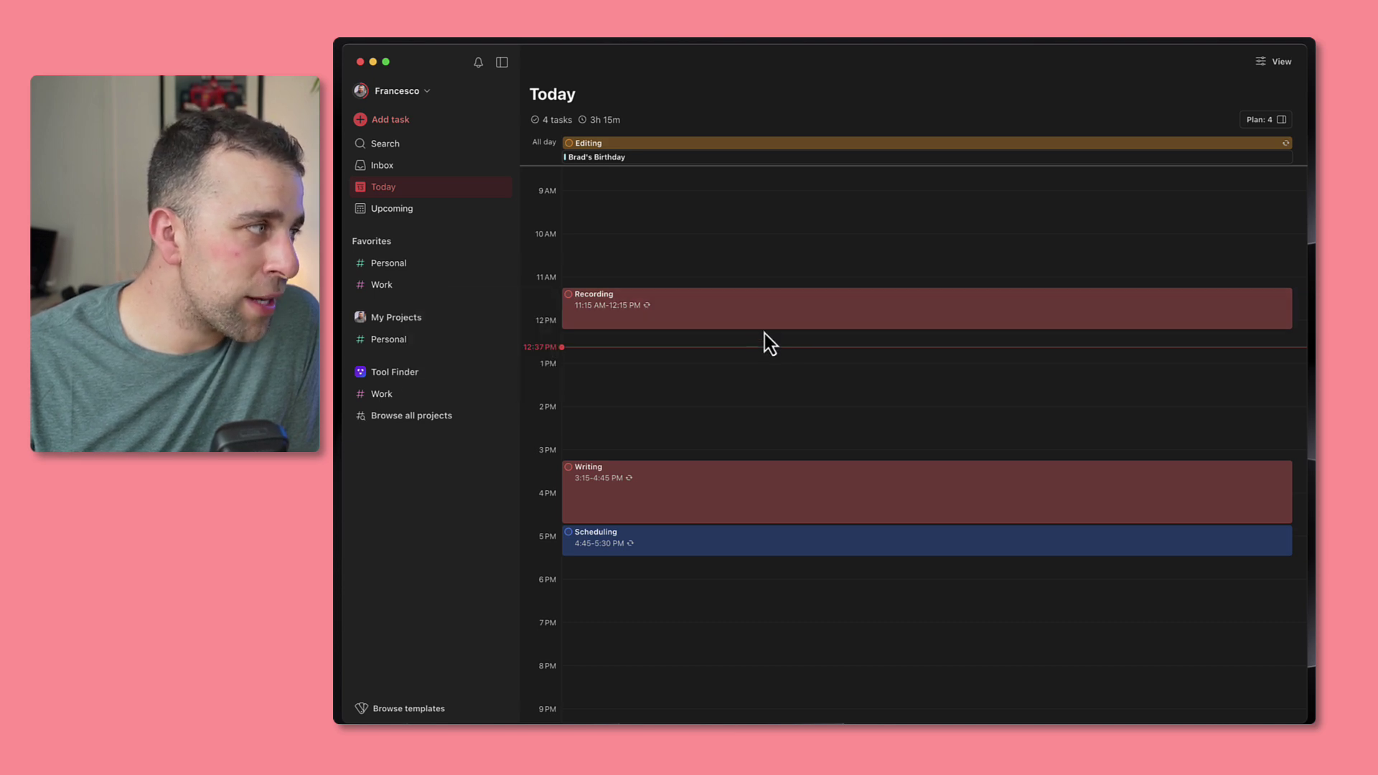
pyautogui.moveTo(763, 320)
pyautogui.mouseDown()
pyautogui.moveTo(770, 373)
pyautogui.moveTo(772, 357)
pyautogui.mouseUp()
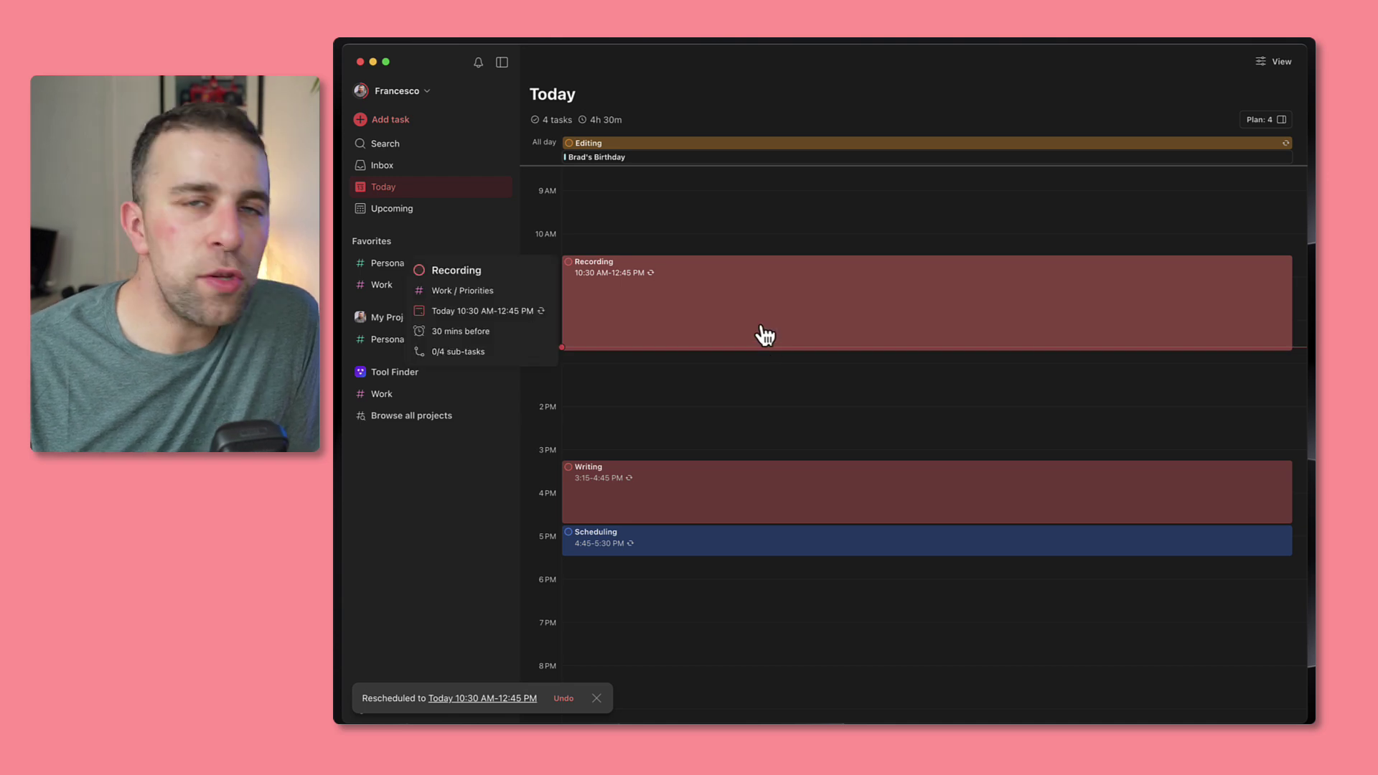
pyautogui.click(762, 334)
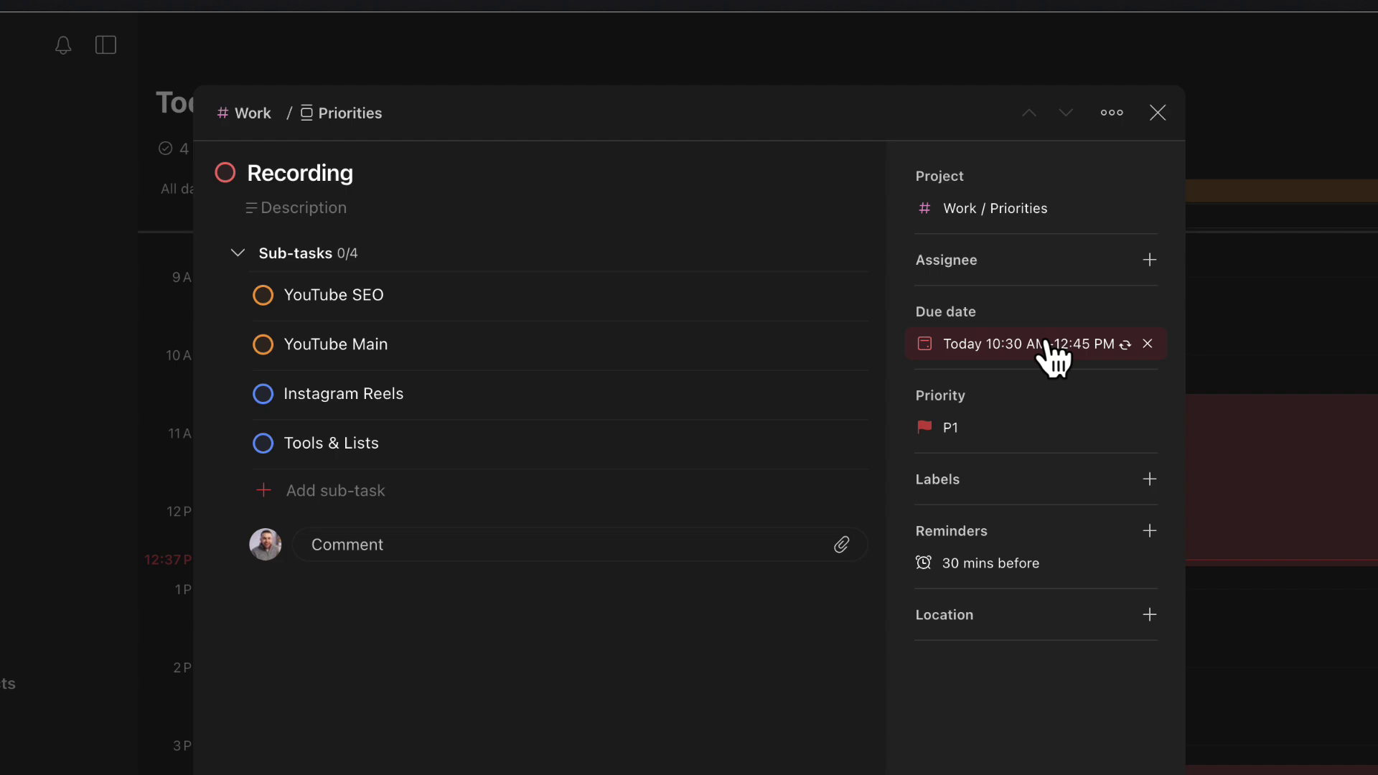
pyautogui.moveTo(1028, 343)
pyautogui.click(1041, 343)
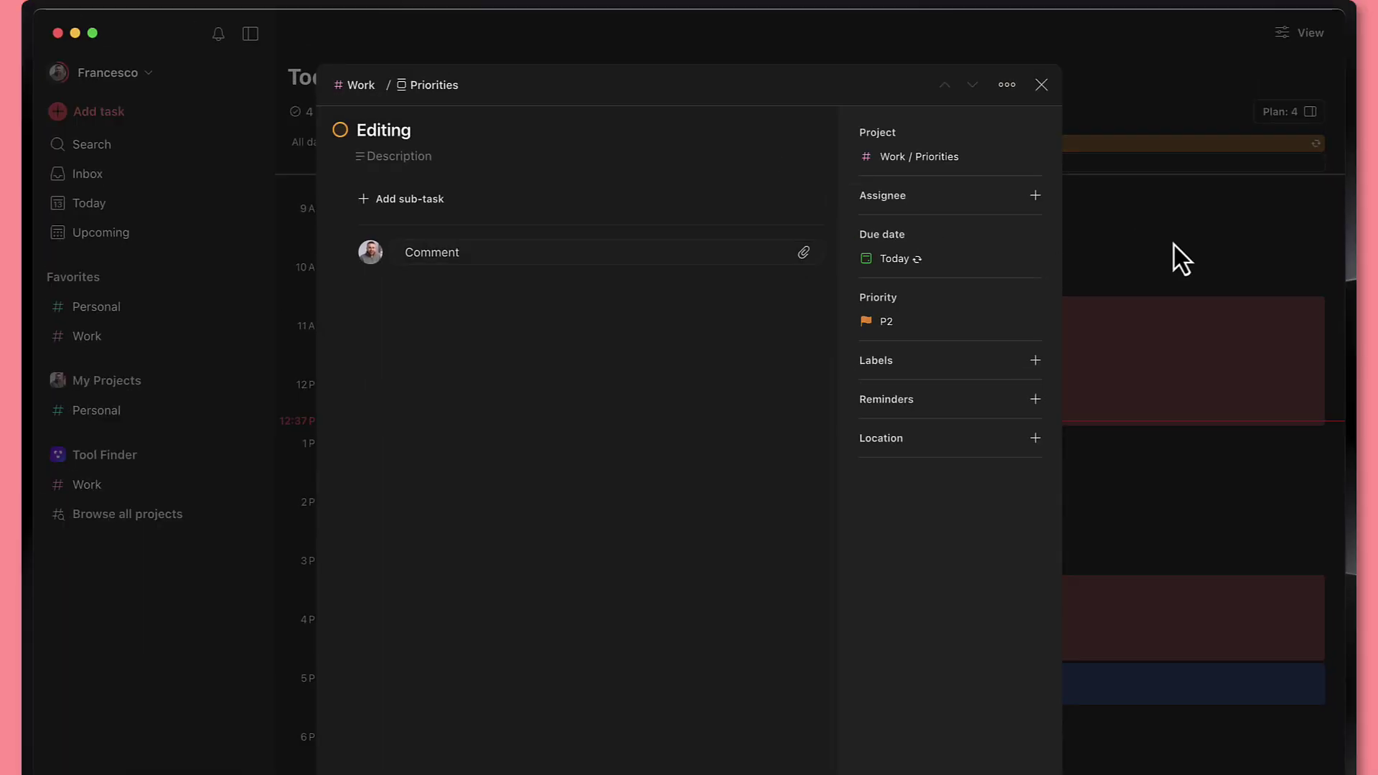
pyautogui.click(1224, 223)
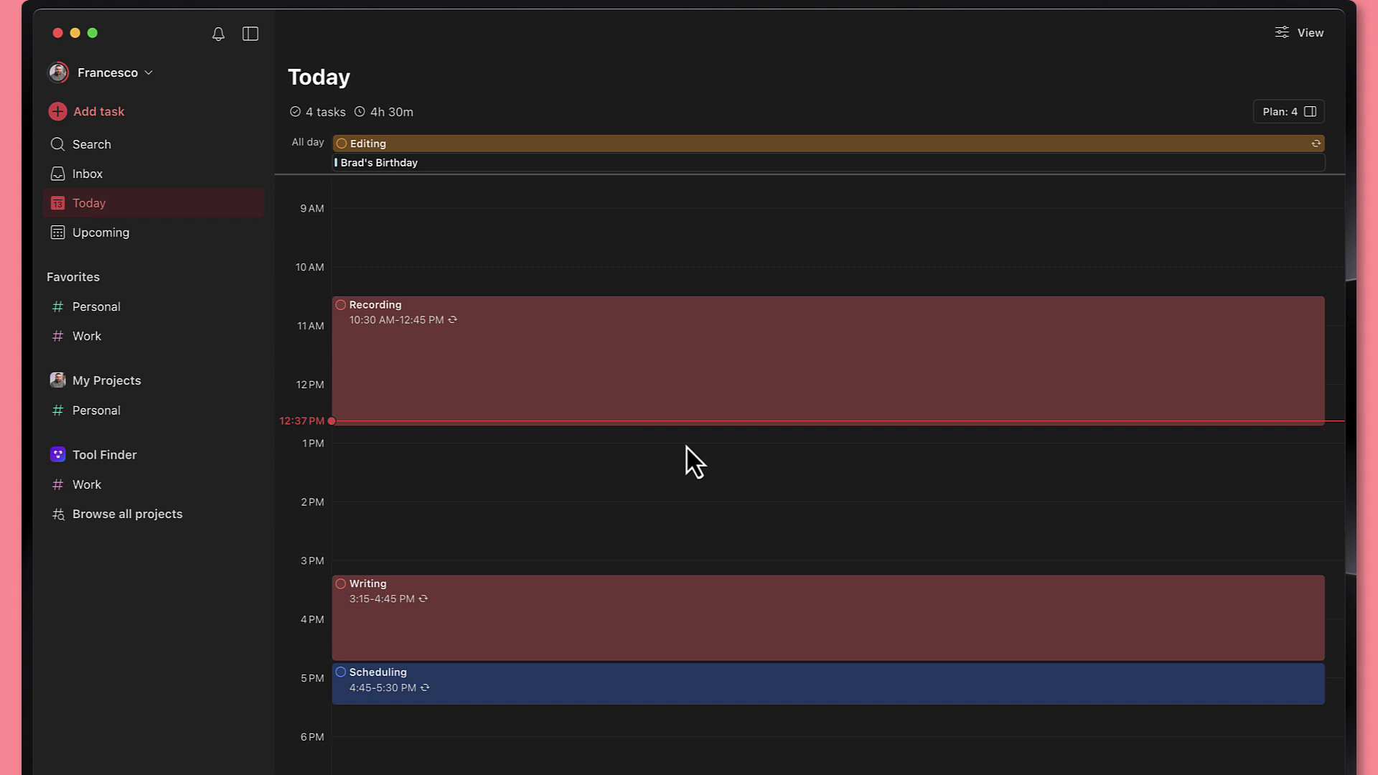
# Discard a stray new task and move Scheduling to 1:15–2 PM
pyautogui.moveTo(686, 445); pyautogui.dragTo(688, 515)
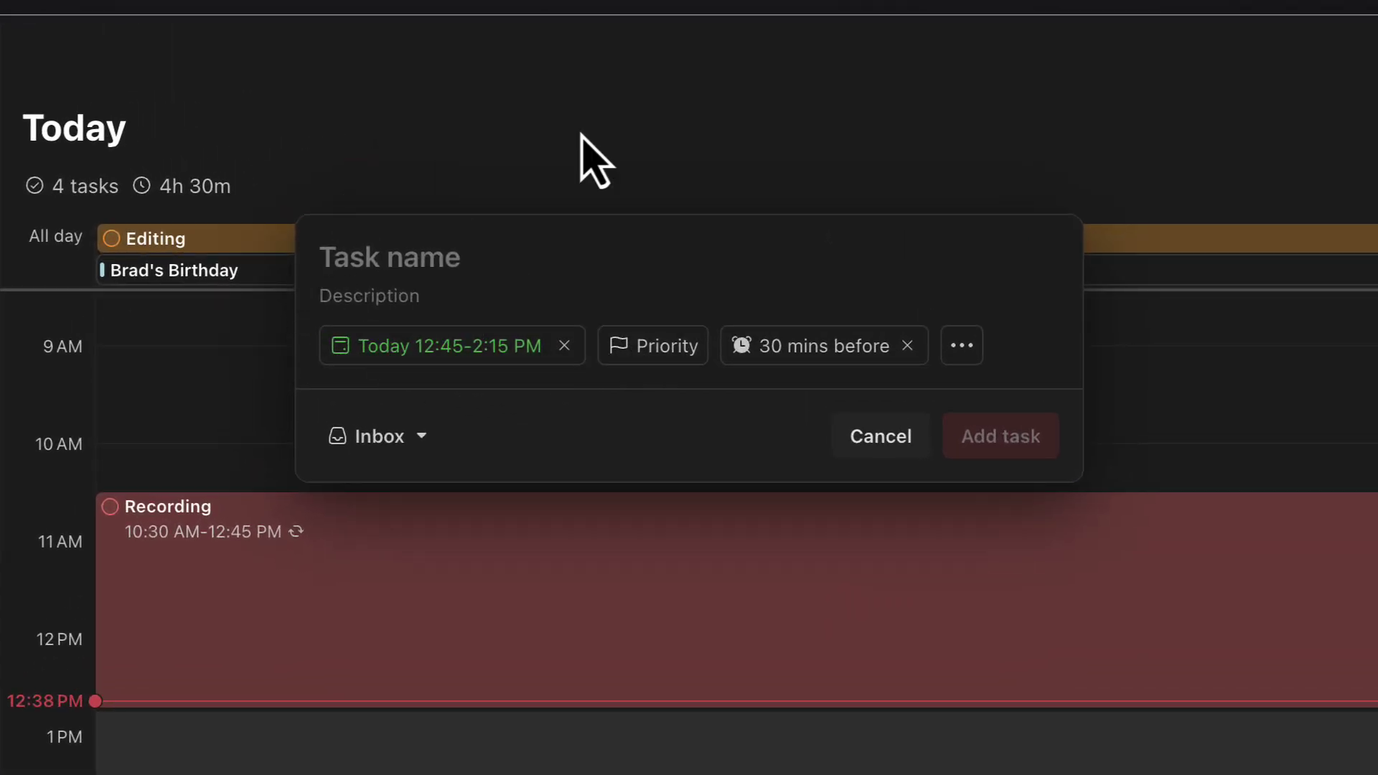
pyautogui.click(880, 441)
pyautogui.moveTo(743, 630)
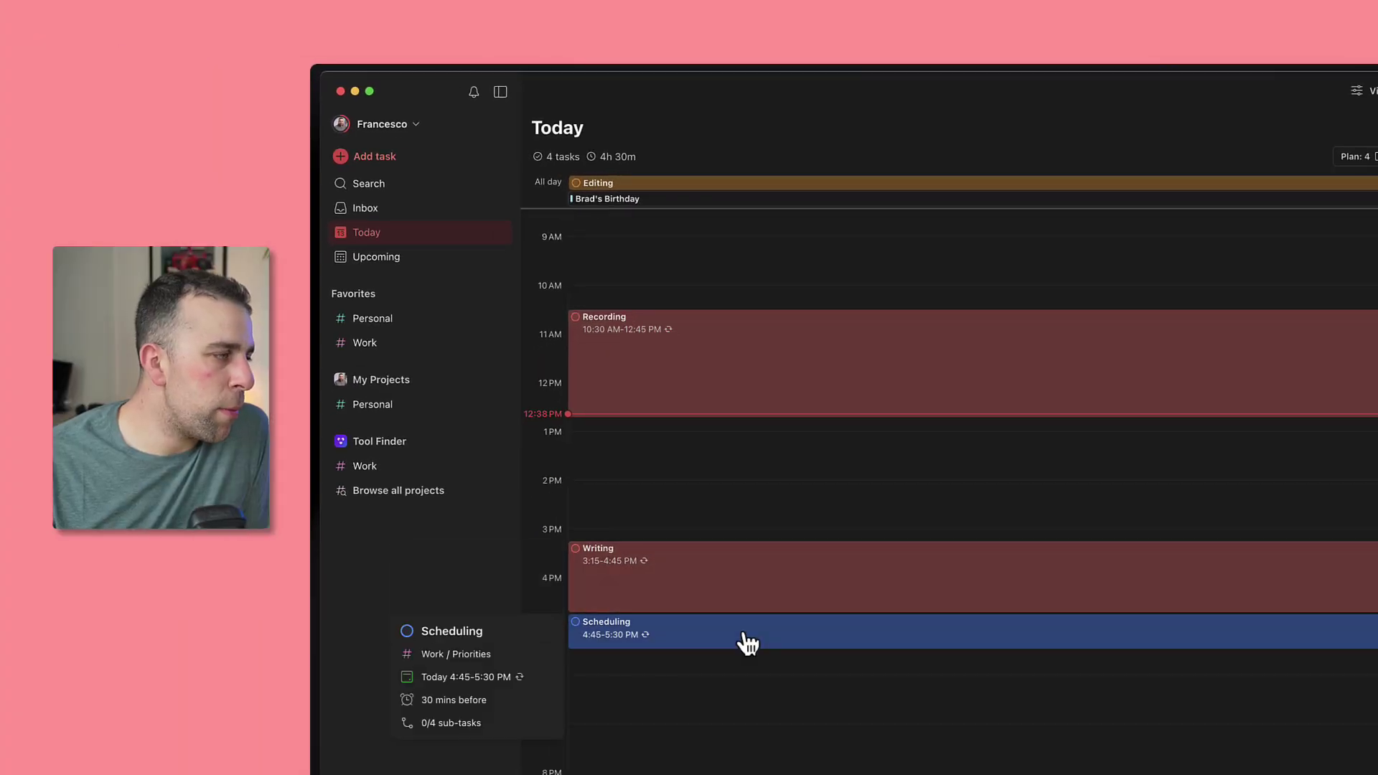
pyautogui.moveTo(742, 640); pyautogui.dragTo(737, 477)
# Reschedule Scheduling off today from its right-click quick actions
pyautogui.scroll(-3, 759, 539)
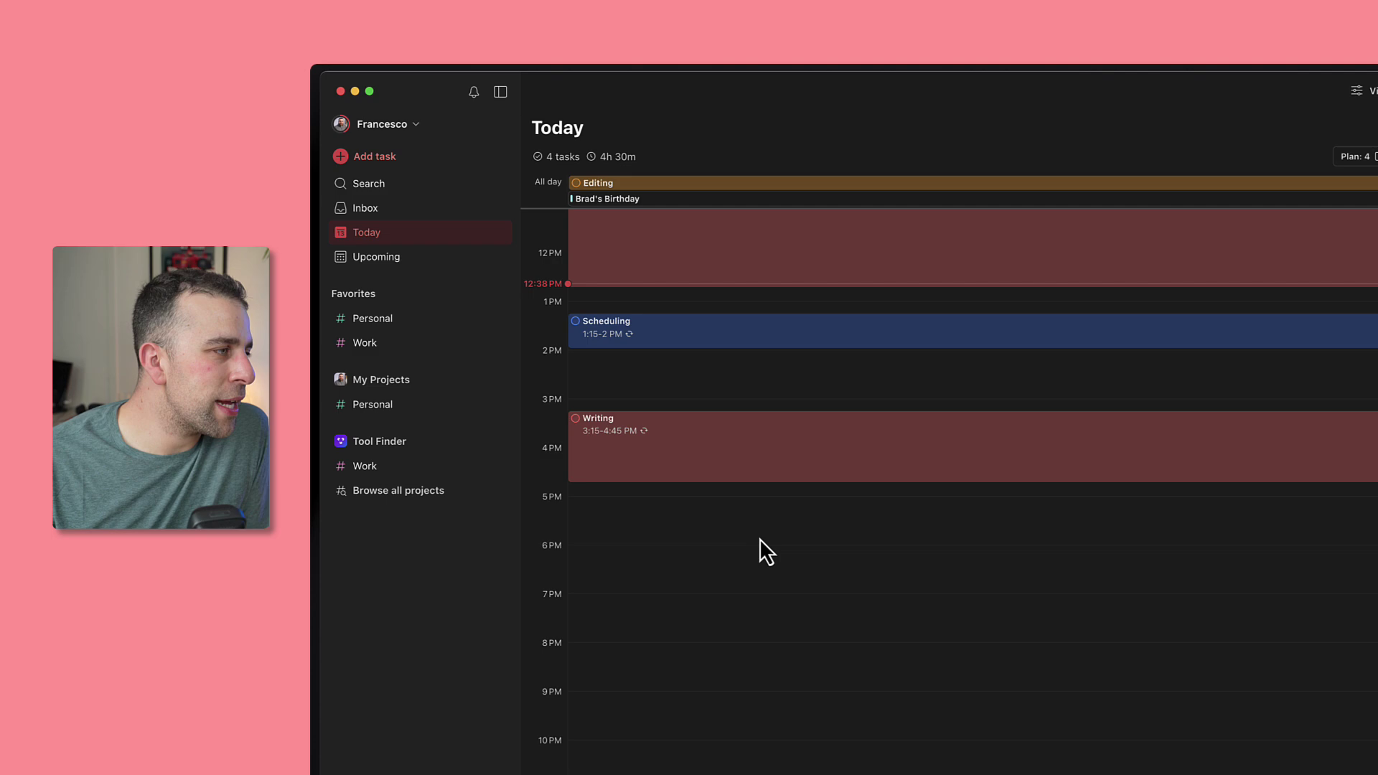
pyautogui.scroll(4, 759, 539)
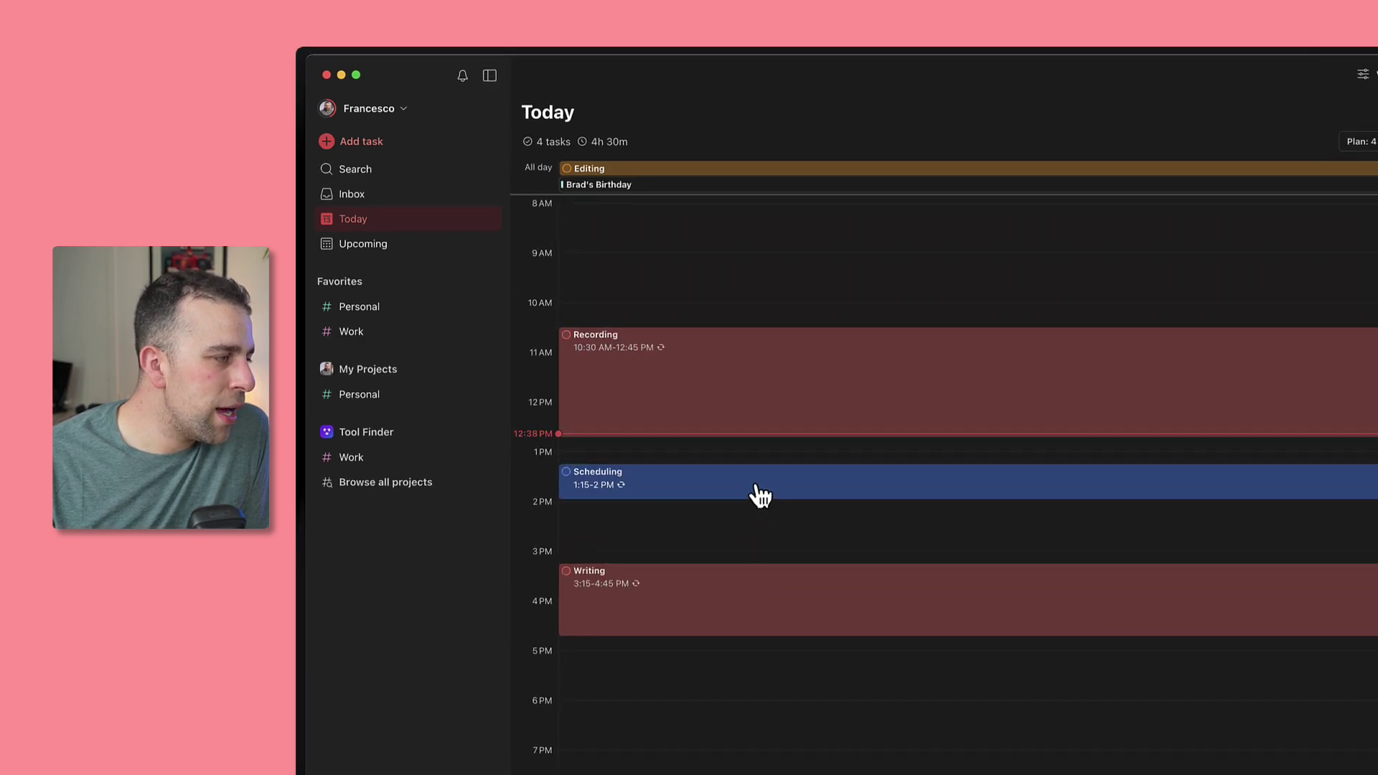
pyautogui.rightClick(757, 493)
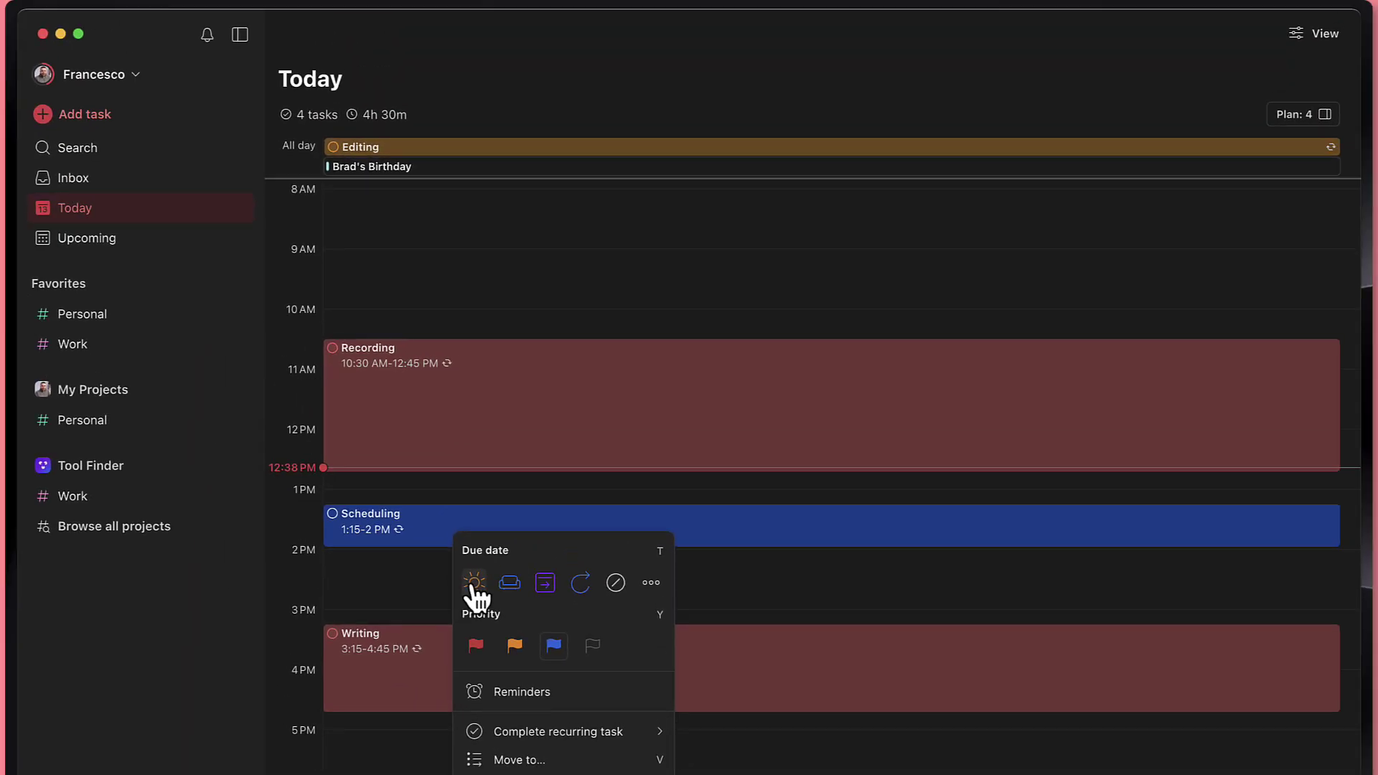
pyautogui.click(476, 580)
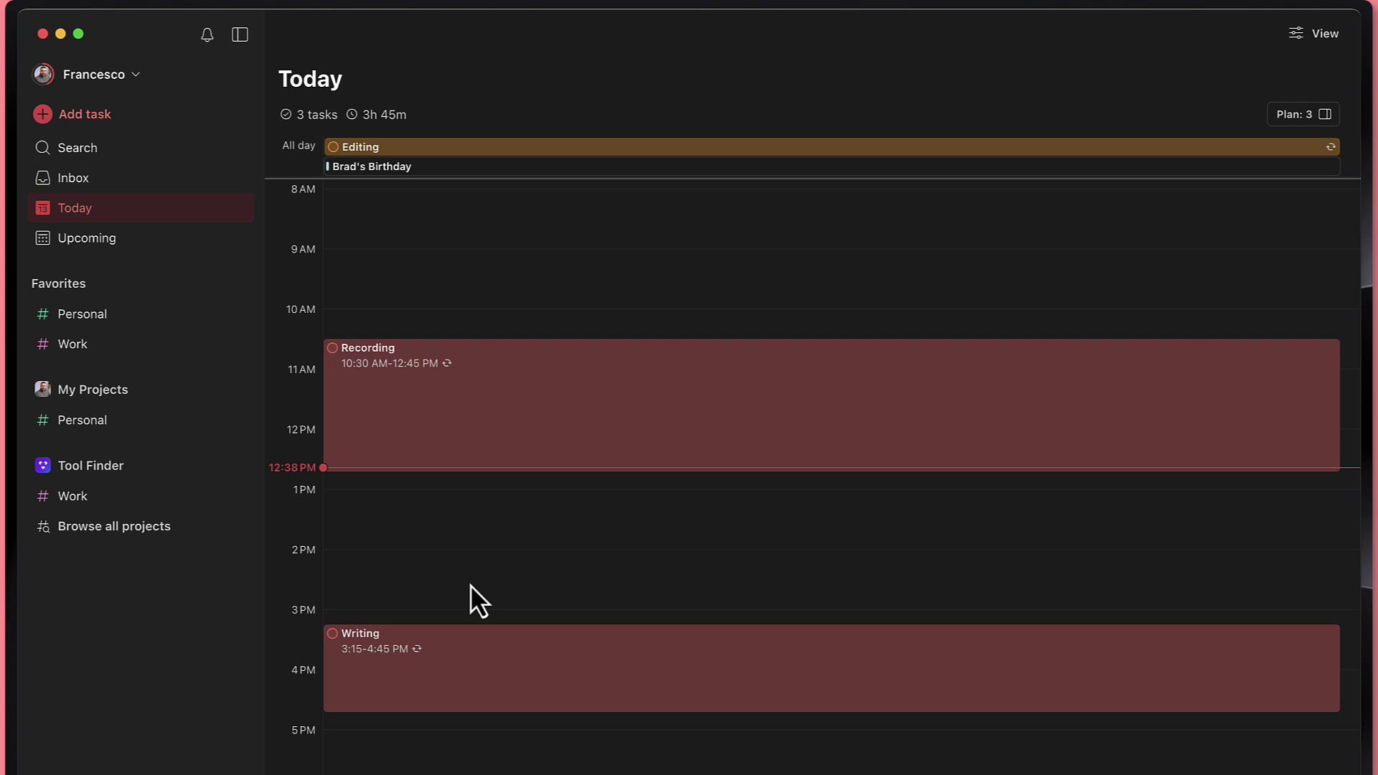
# Find Scheduling on Saturday 14 at 1:15–2 PM in Upcoming, discarding a stray new task
pyautogui.click(219, 255)
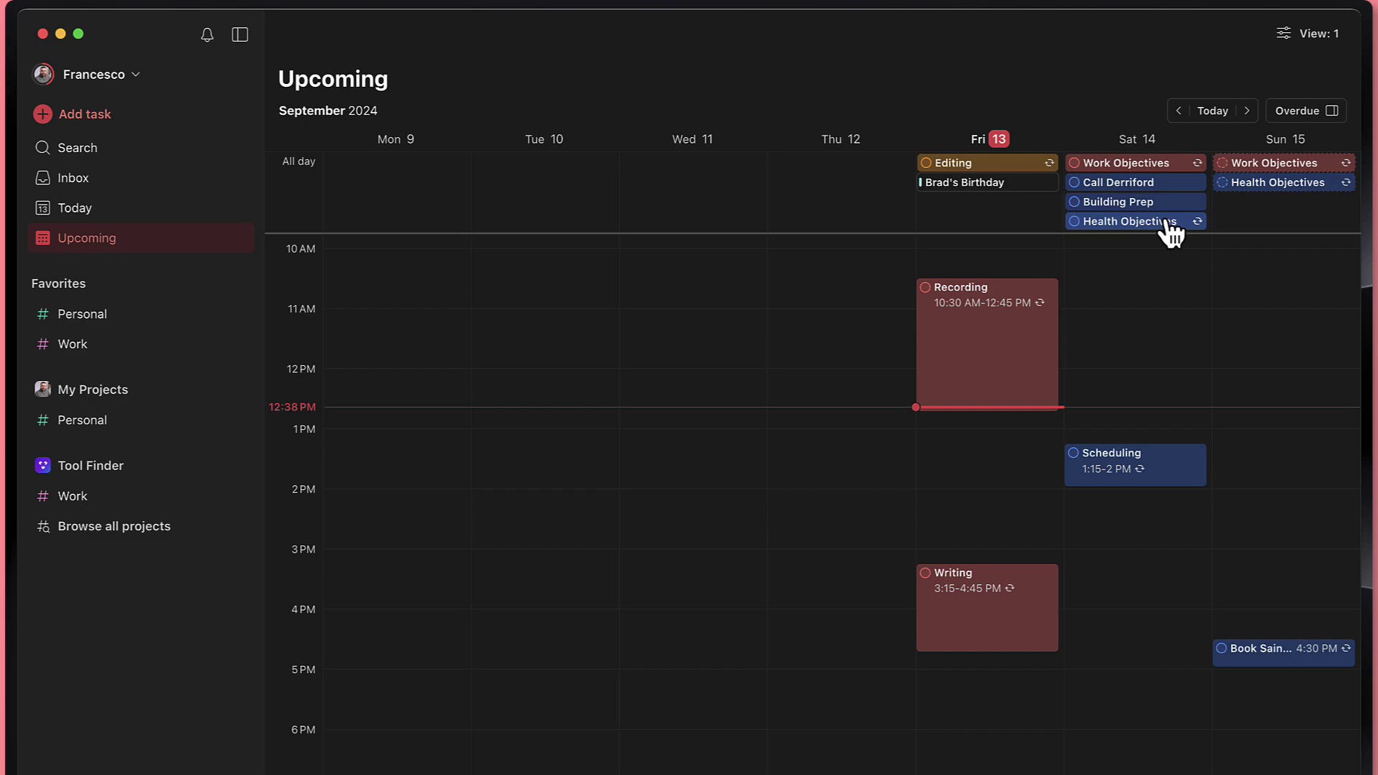
pyautogui.moveTo(993, 366)
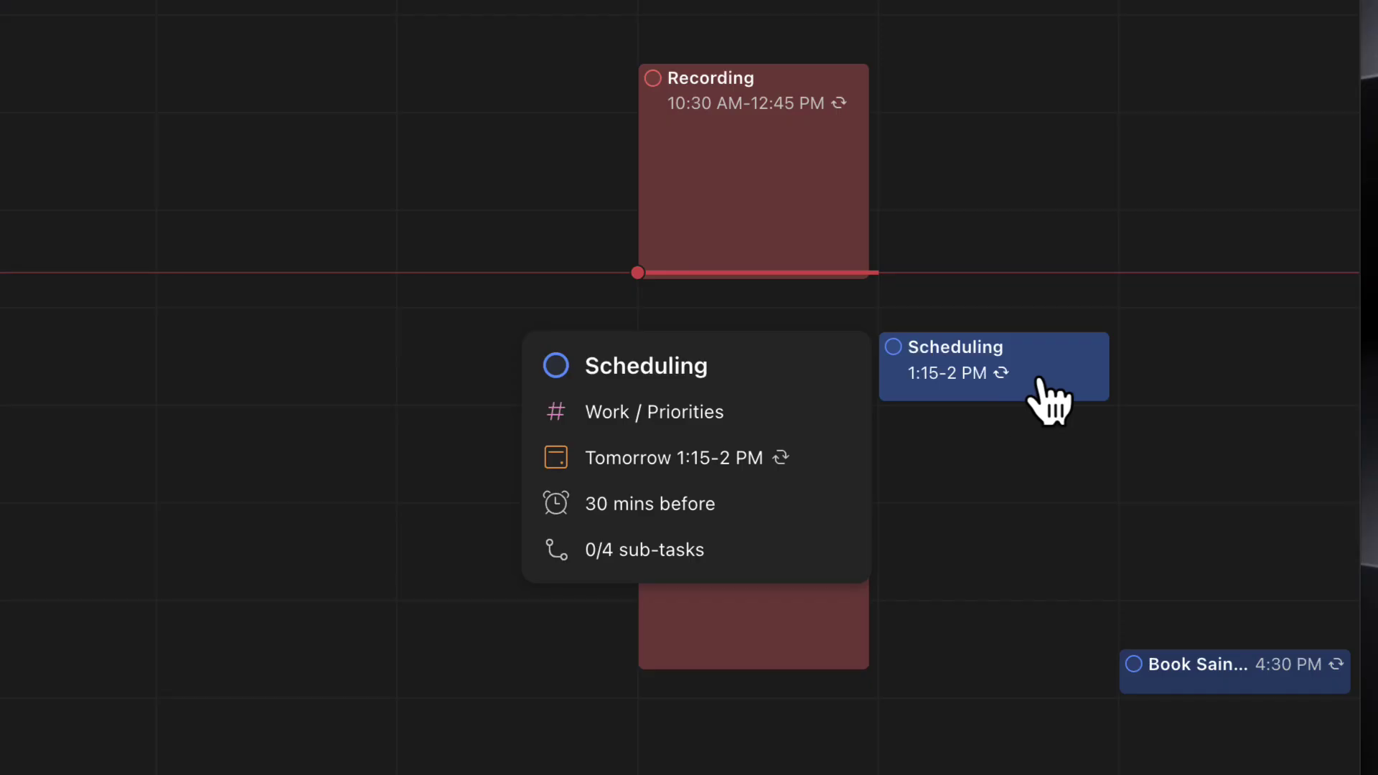
pyautogui.rightClick(1048, 402)
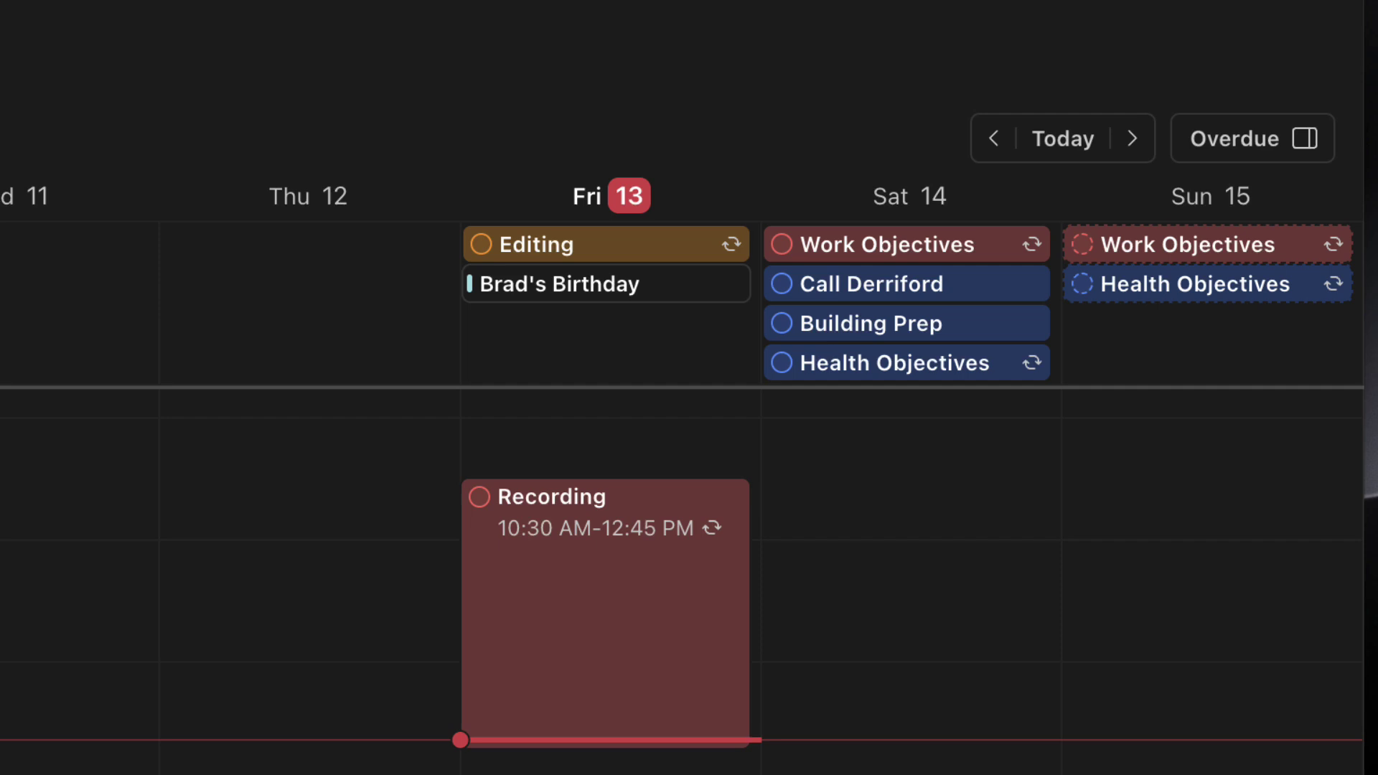
pyautogui.click(1012, 710)
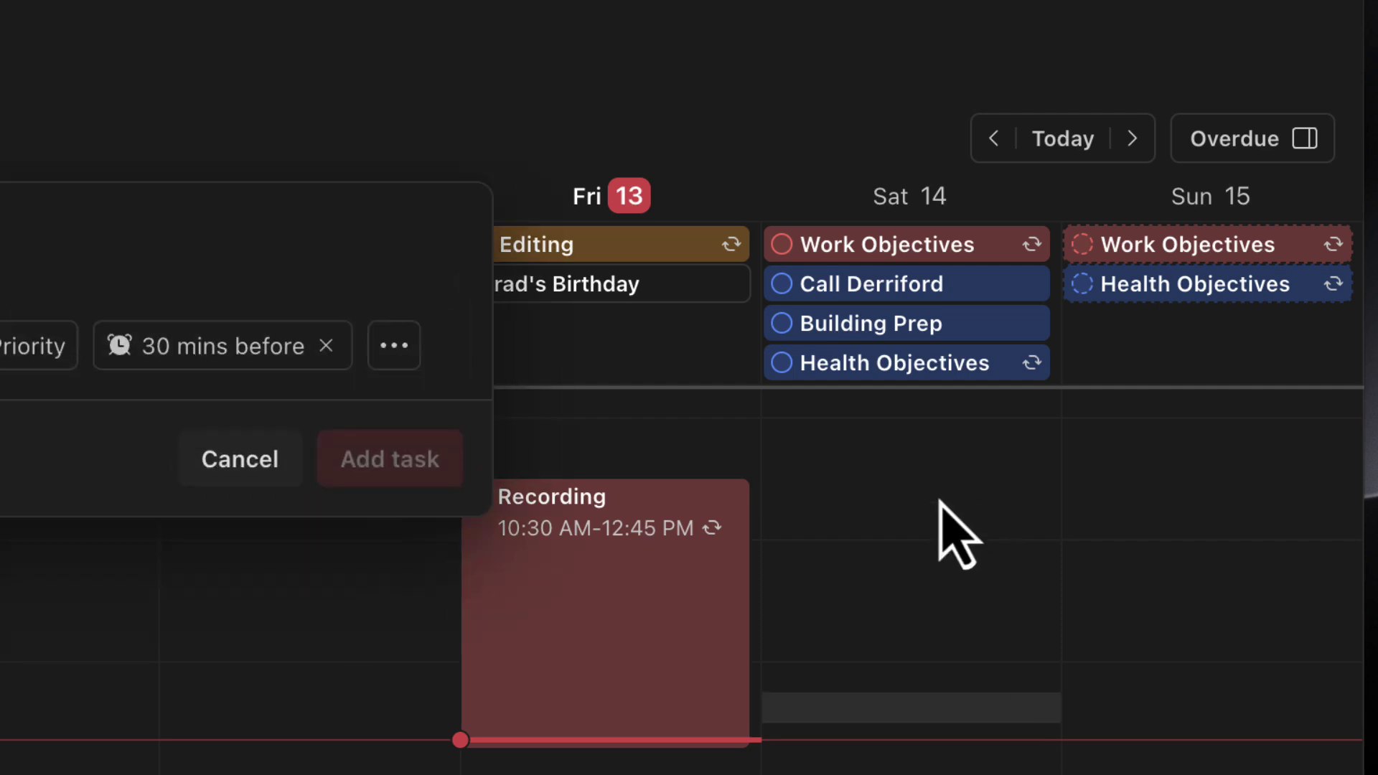
pyautogui.click(247, 452)
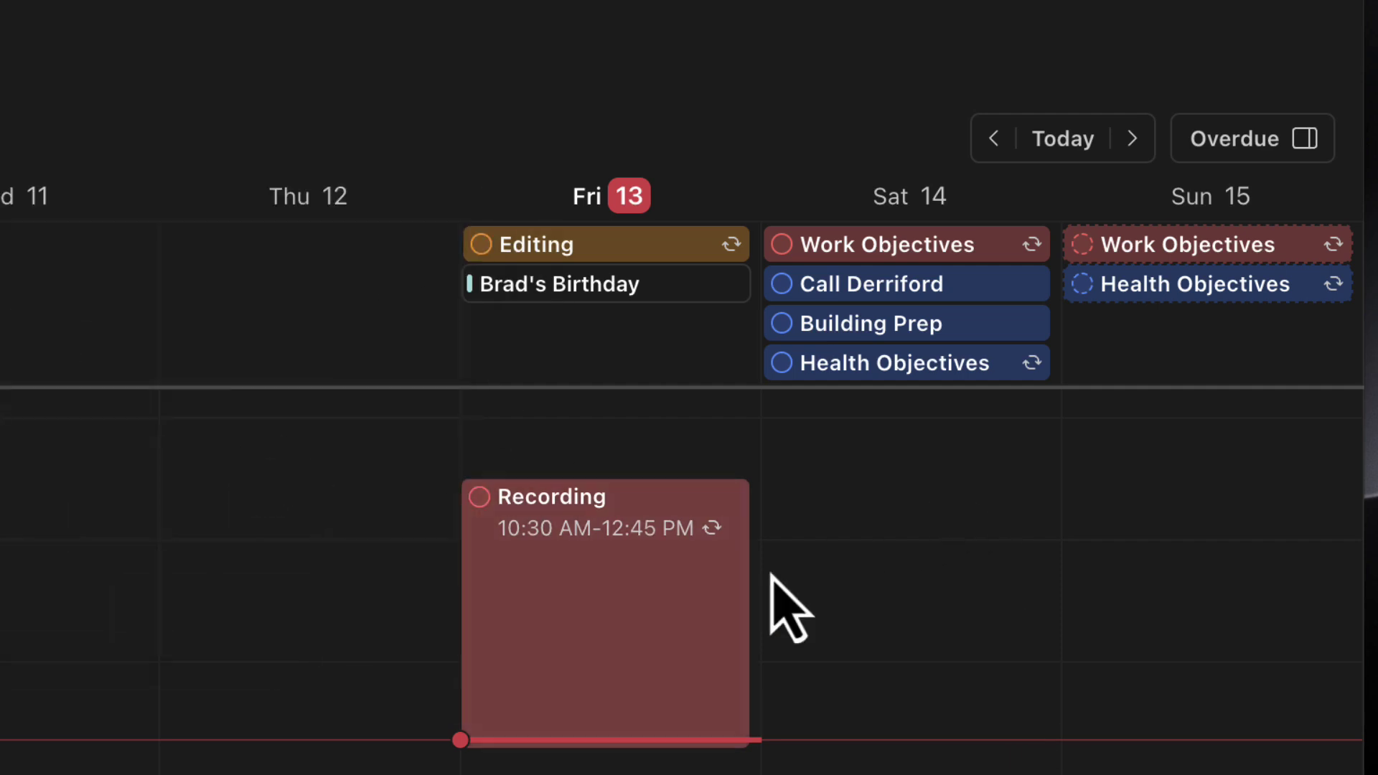
pyautogui.scroll(3, 770, 585)
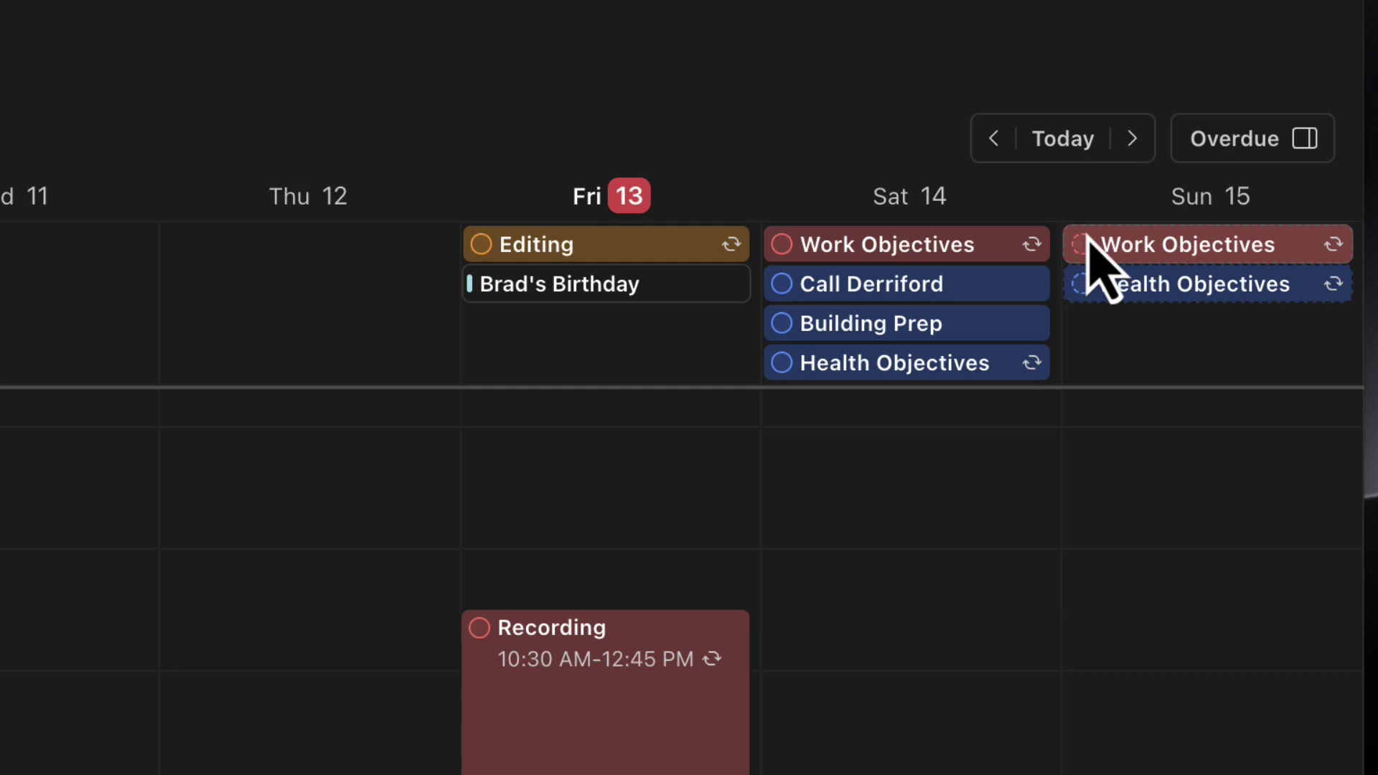
pyautogui.moveTo(1286, 165)
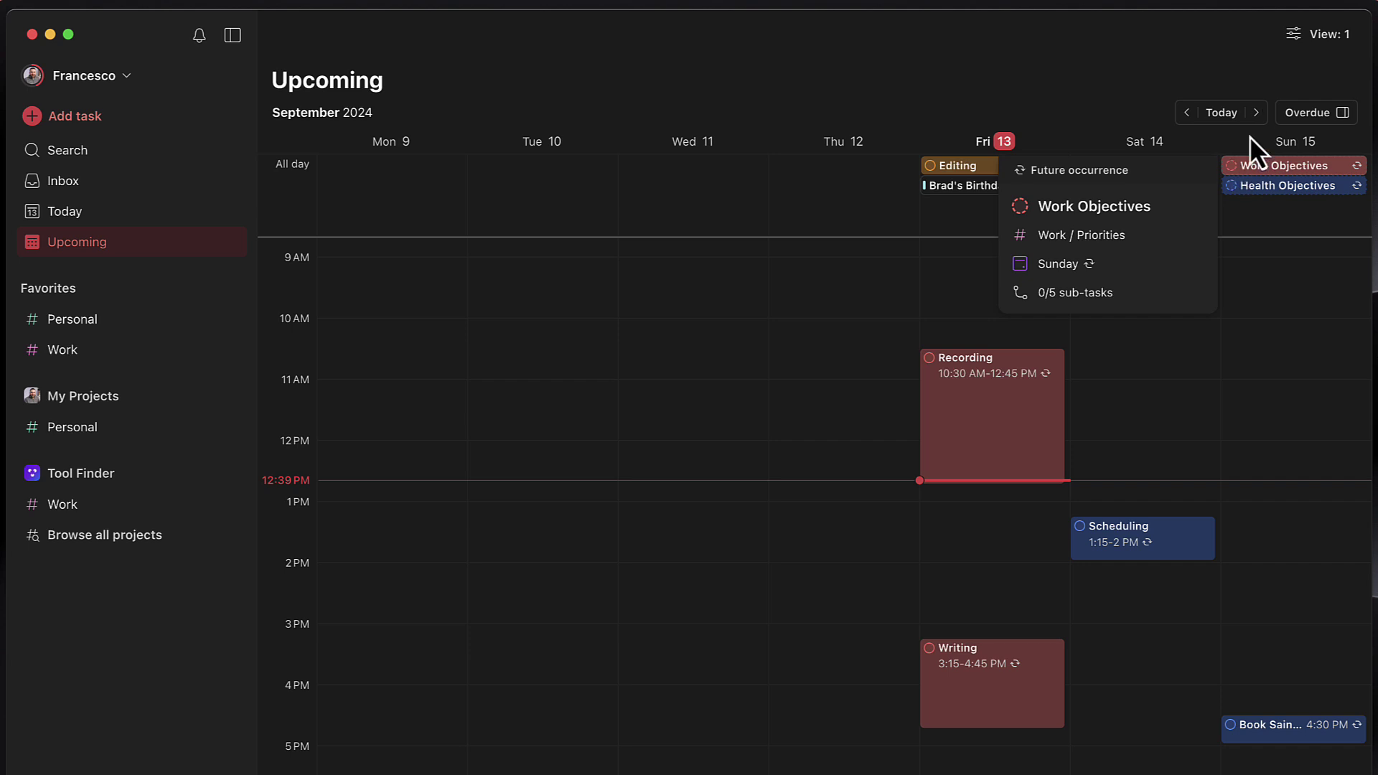
# Toggle future occurrences off and back on while paging weeks, returning to the current week
pyautogui.click(1258, 113)
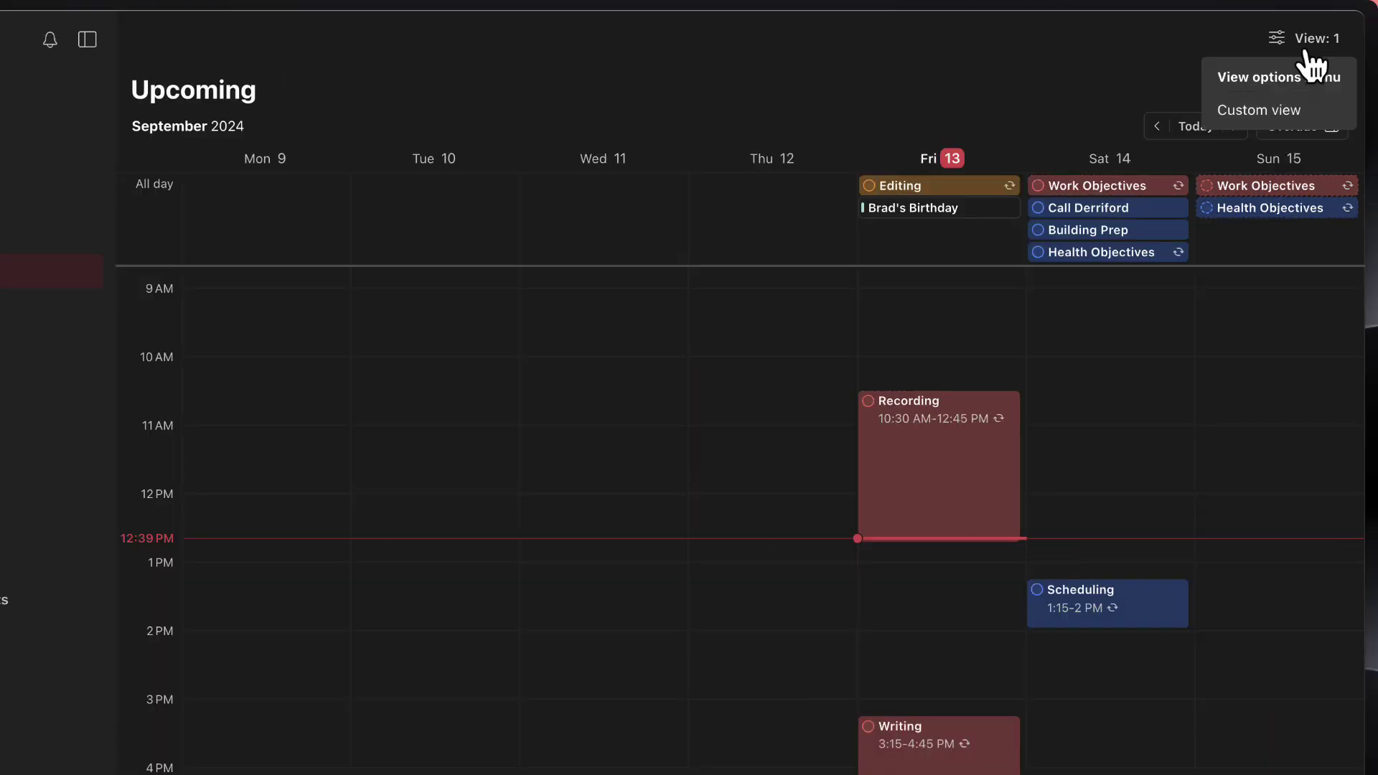
pyautogui.click(1318, 34)
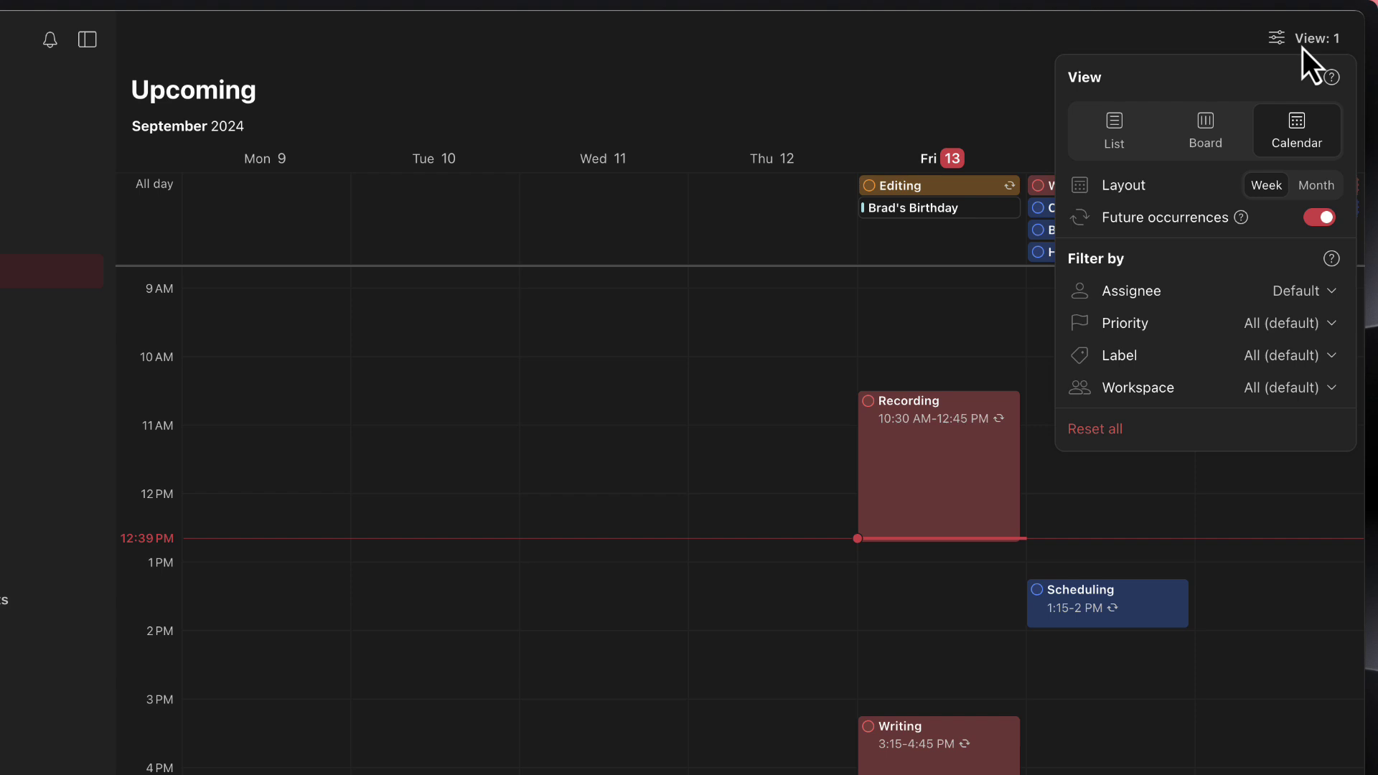
pyautogui.click(1320, 219)
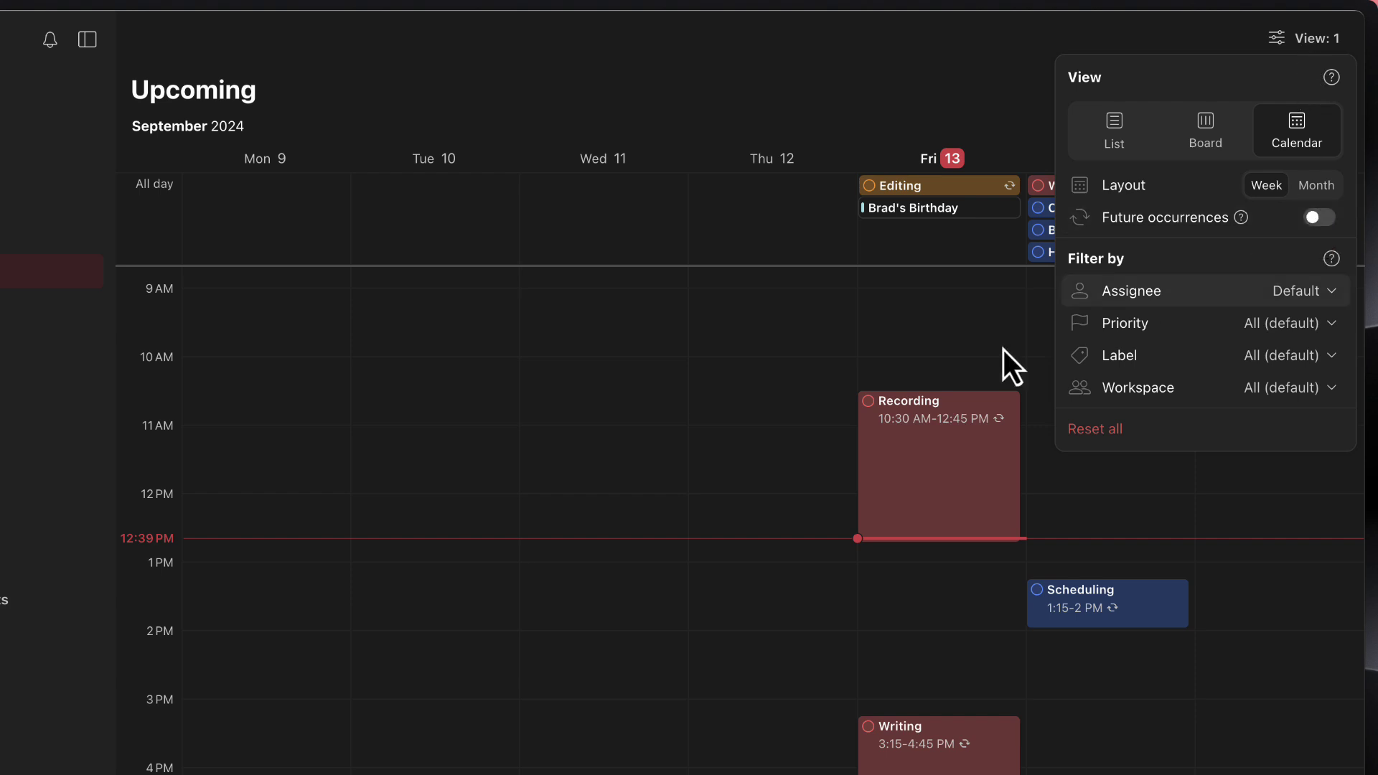
pyautogui.click(1234, 127)
pyautogui.click(1294, 42)
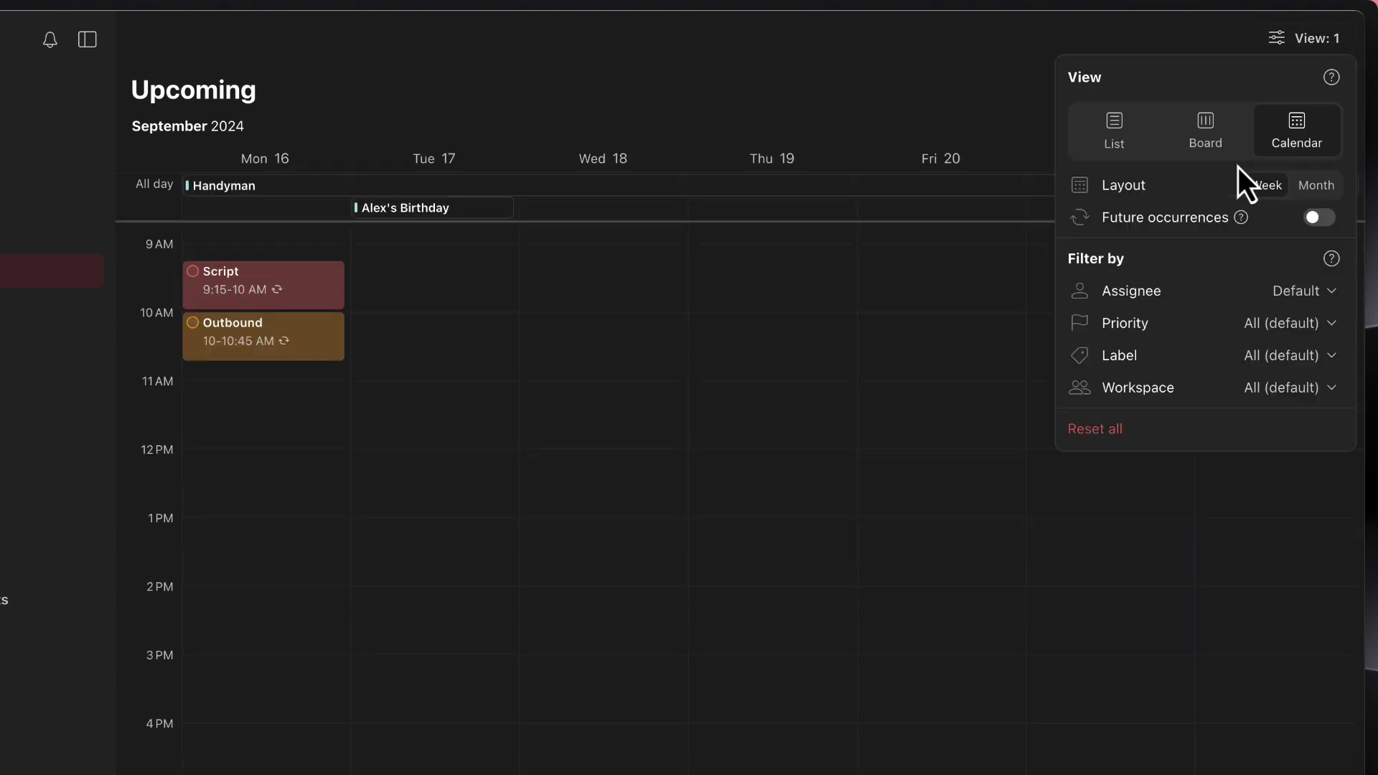
pyautogui.click(1319, 218)
pyautogui.click(1012, 116)
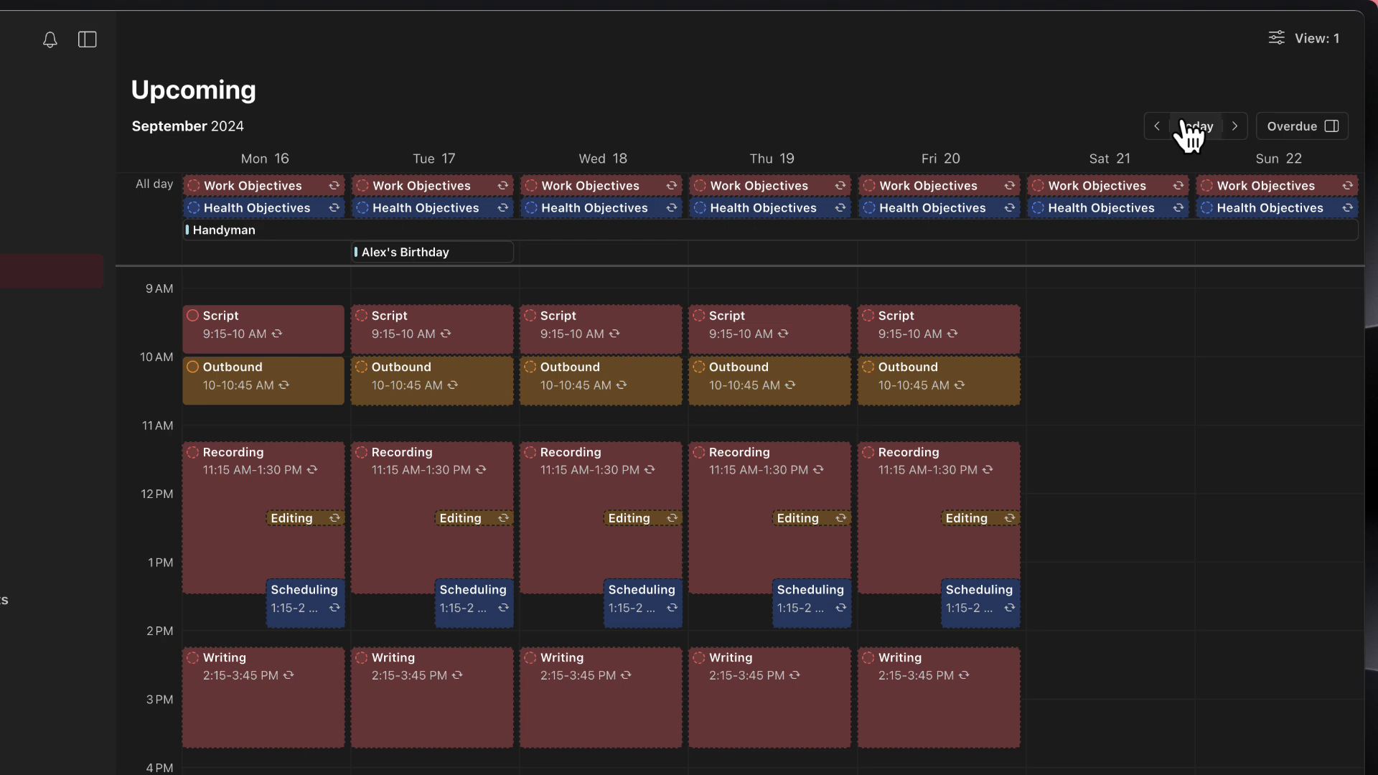
pyautogui.click(1190, 128)
# Switch the Upcoming calendar to a month grid and back to week layout
pyautogui.click(1320, 41)
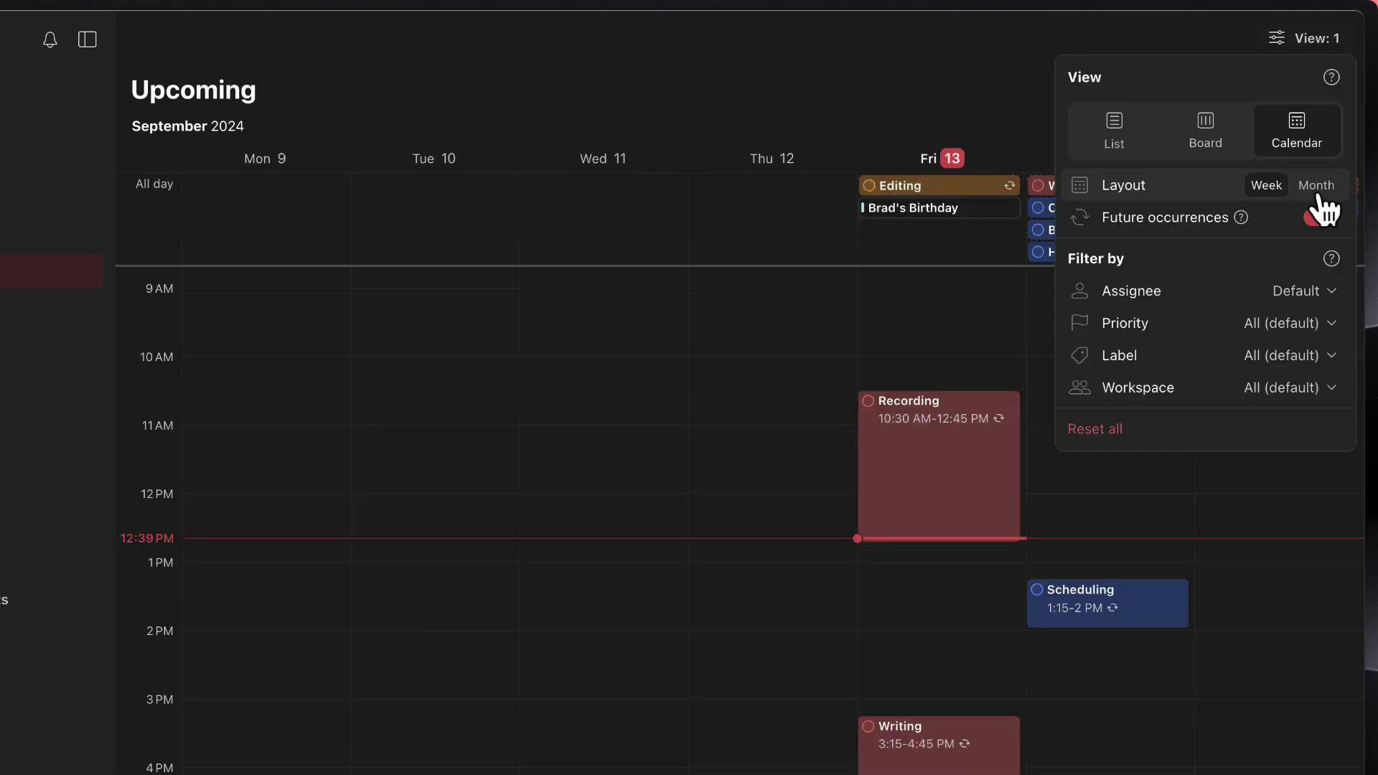
pyautogui.click(1316, 186)
pyautogui.click(1270, 187)
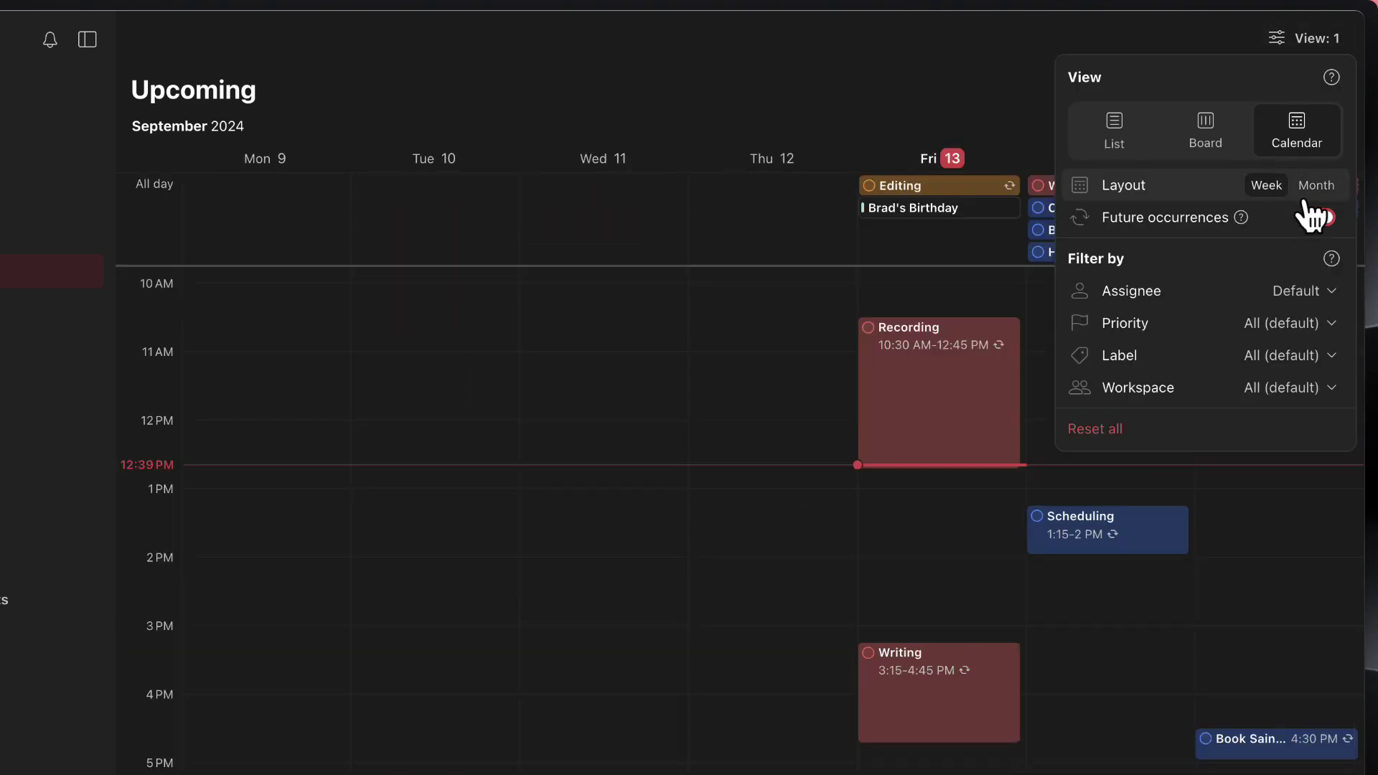
pyautogui.press('Escape')
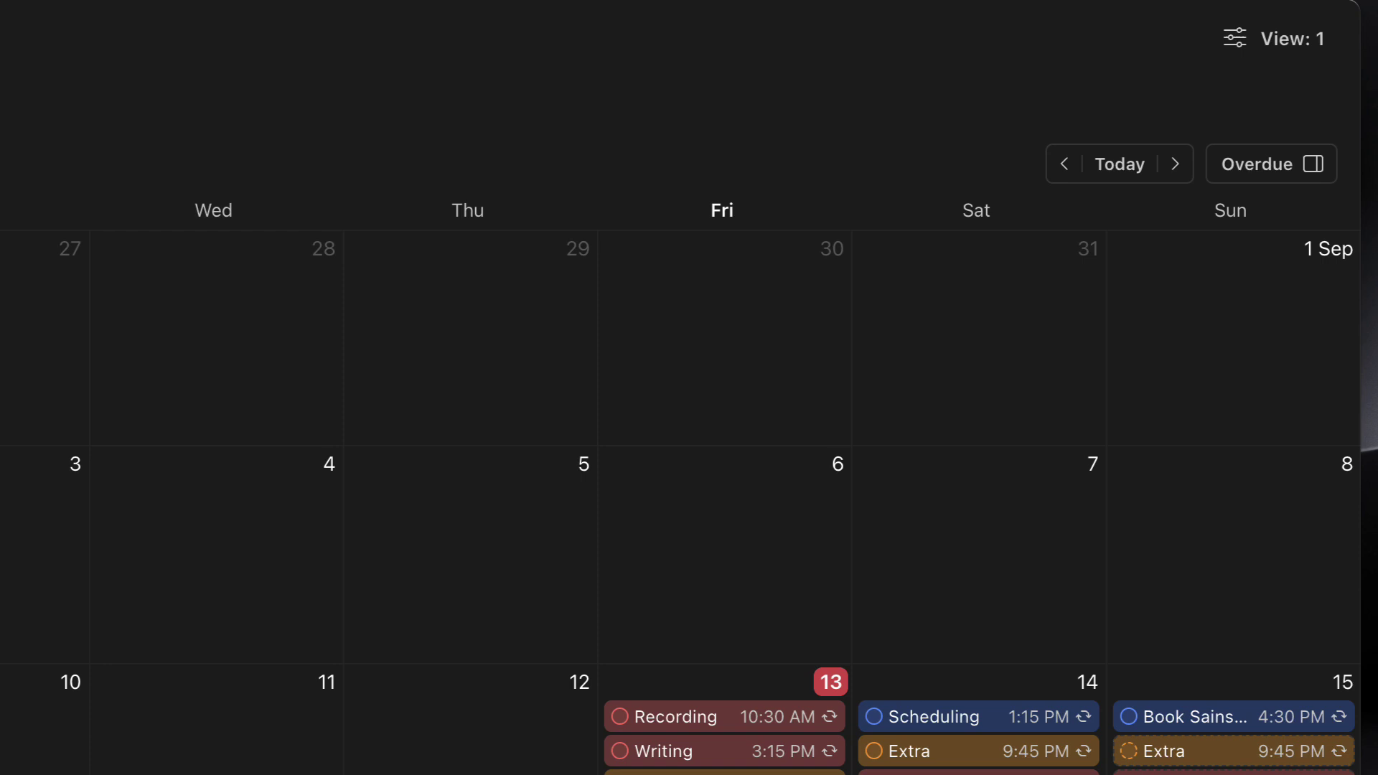
pyautogui.click(1292, 43)
pyautogui.click(1223, 251)
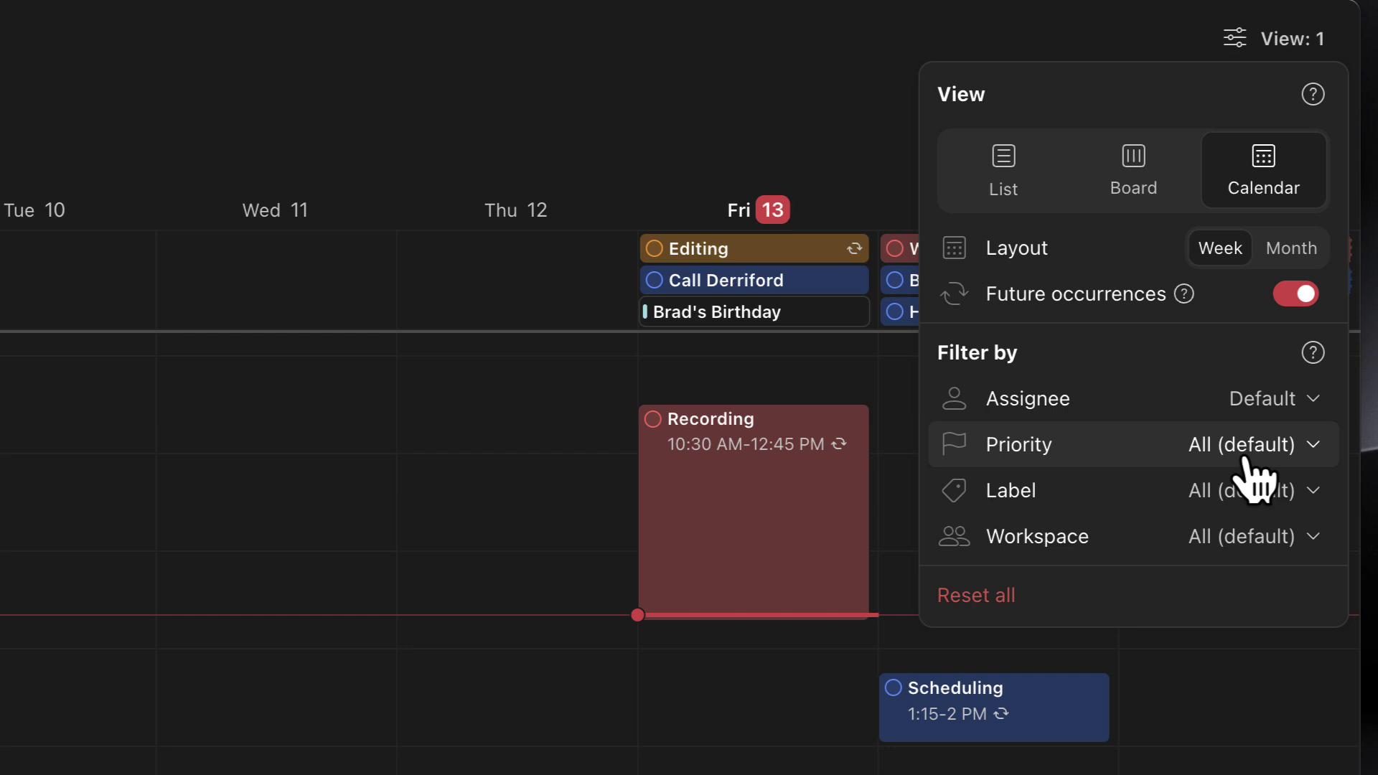
# Apply the P1 priority filter, then remove it so all priorities show
pyautogui.click(1242, 448)
pyautogui.click(958, 380)
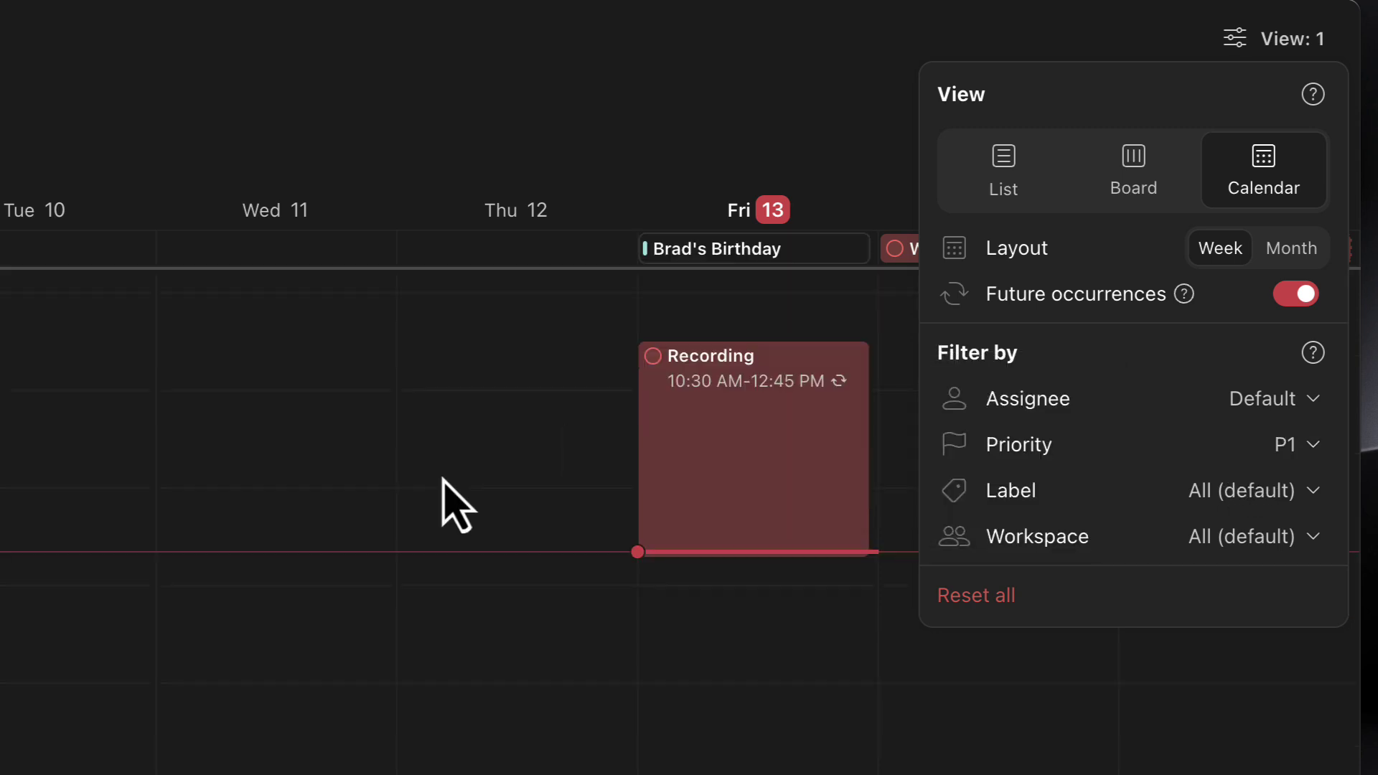
pyautogui.click(1215, 442)
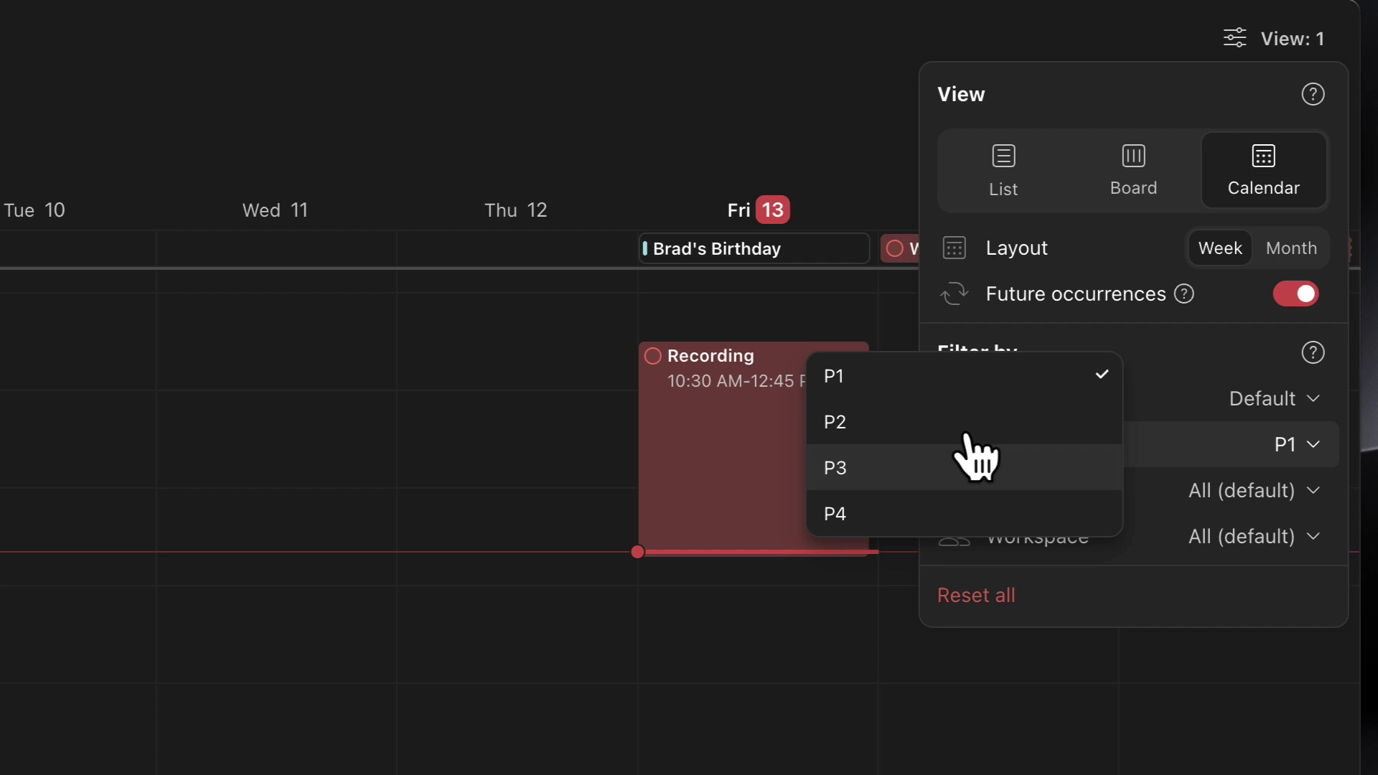
pyautogui.click(974, 384)
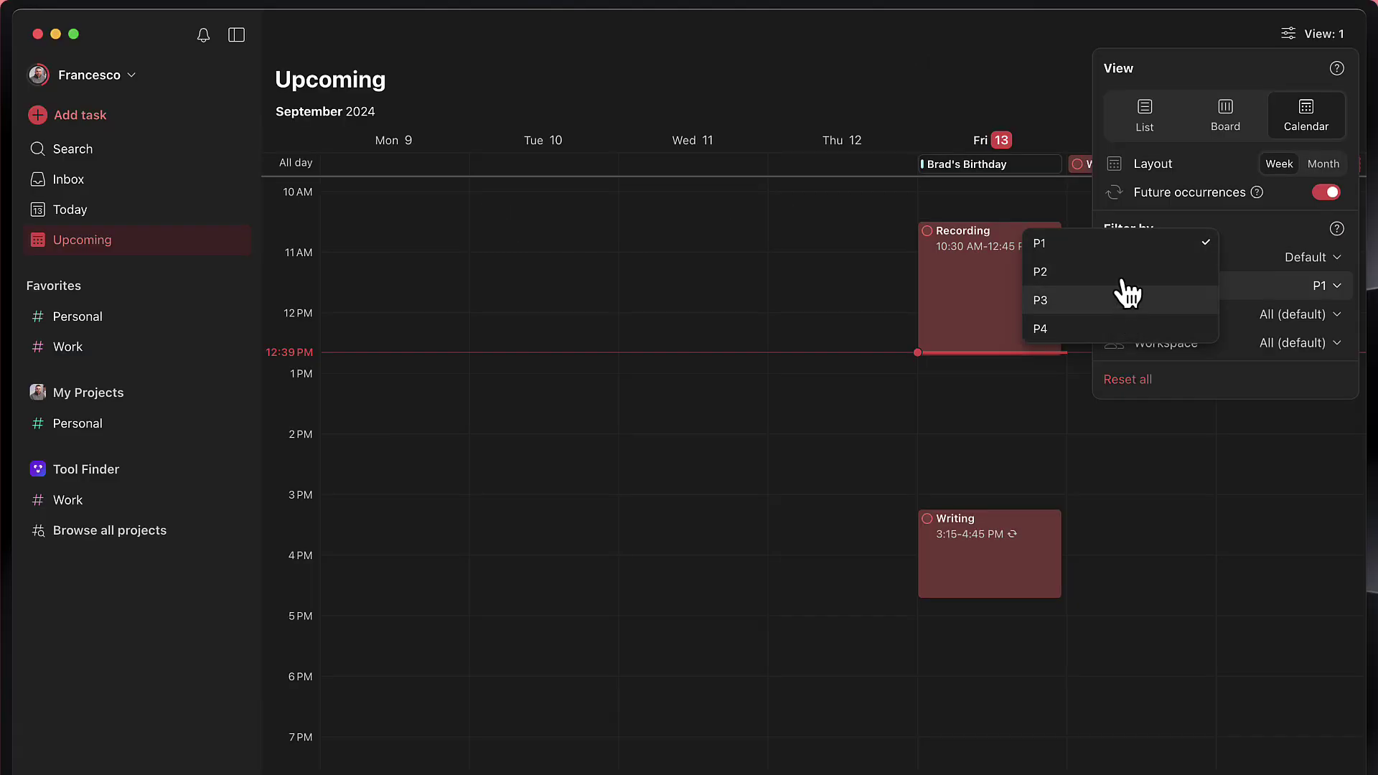
pyautogui.click(1143, 248)
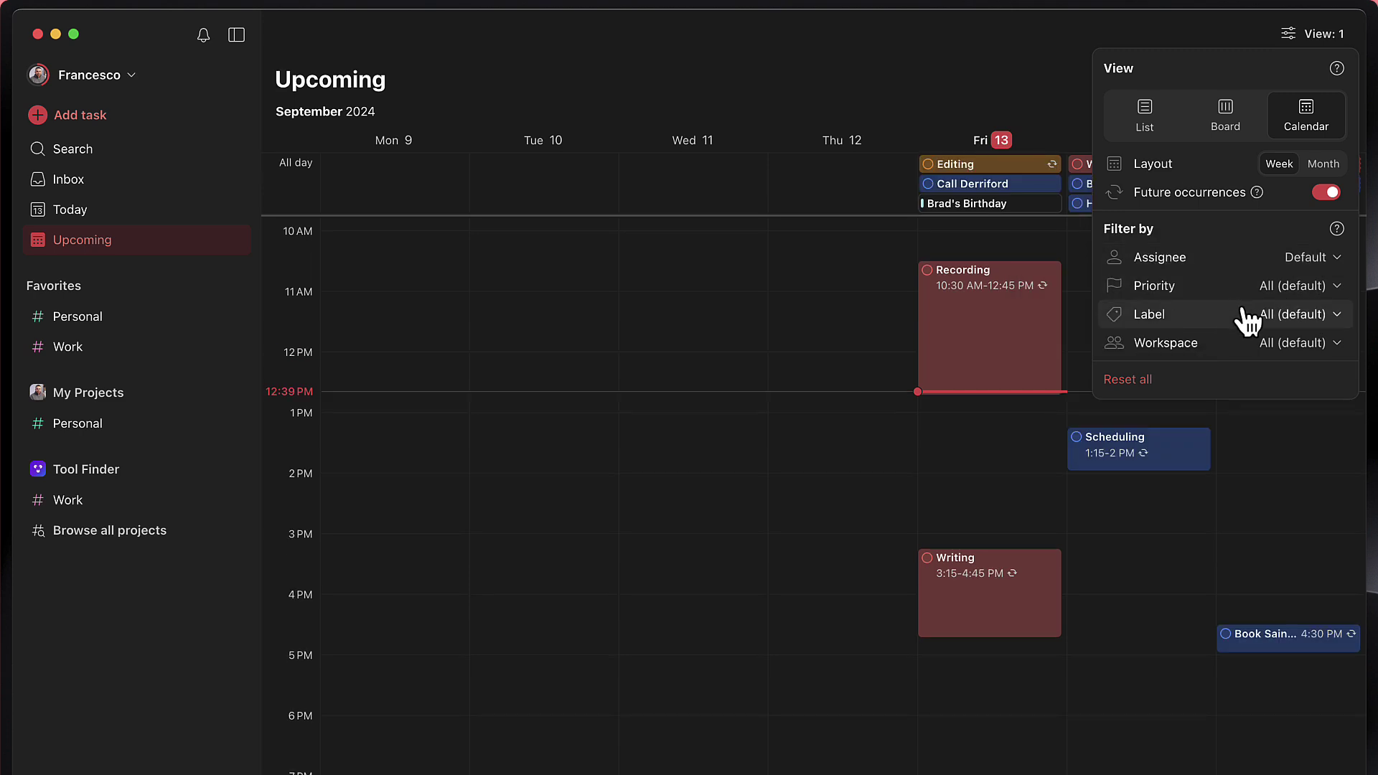
# Limit the workspace filter to Tool Finder by dropping My Projects
pyautogui.click(1273, 344)
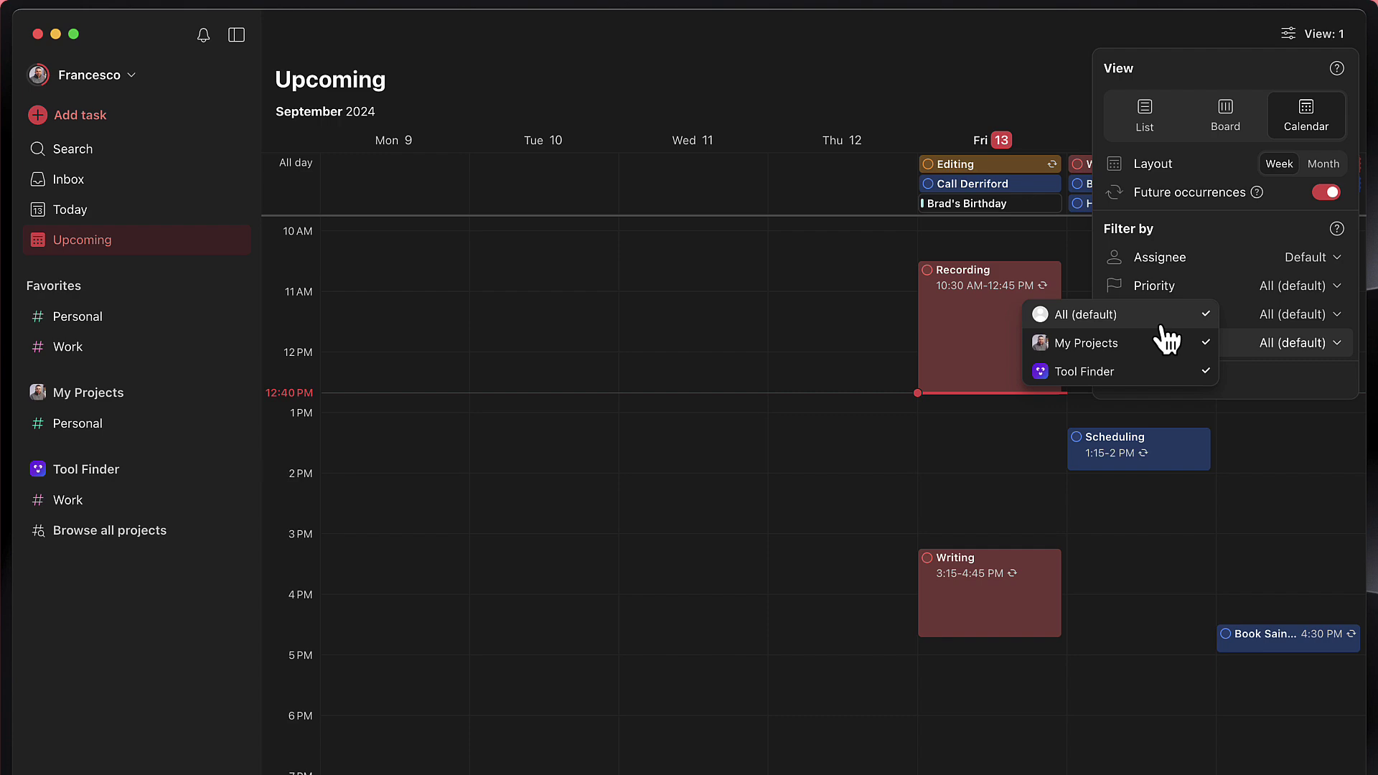
pyautogui.click(894, 334)
pyautogui.click(888, 287)
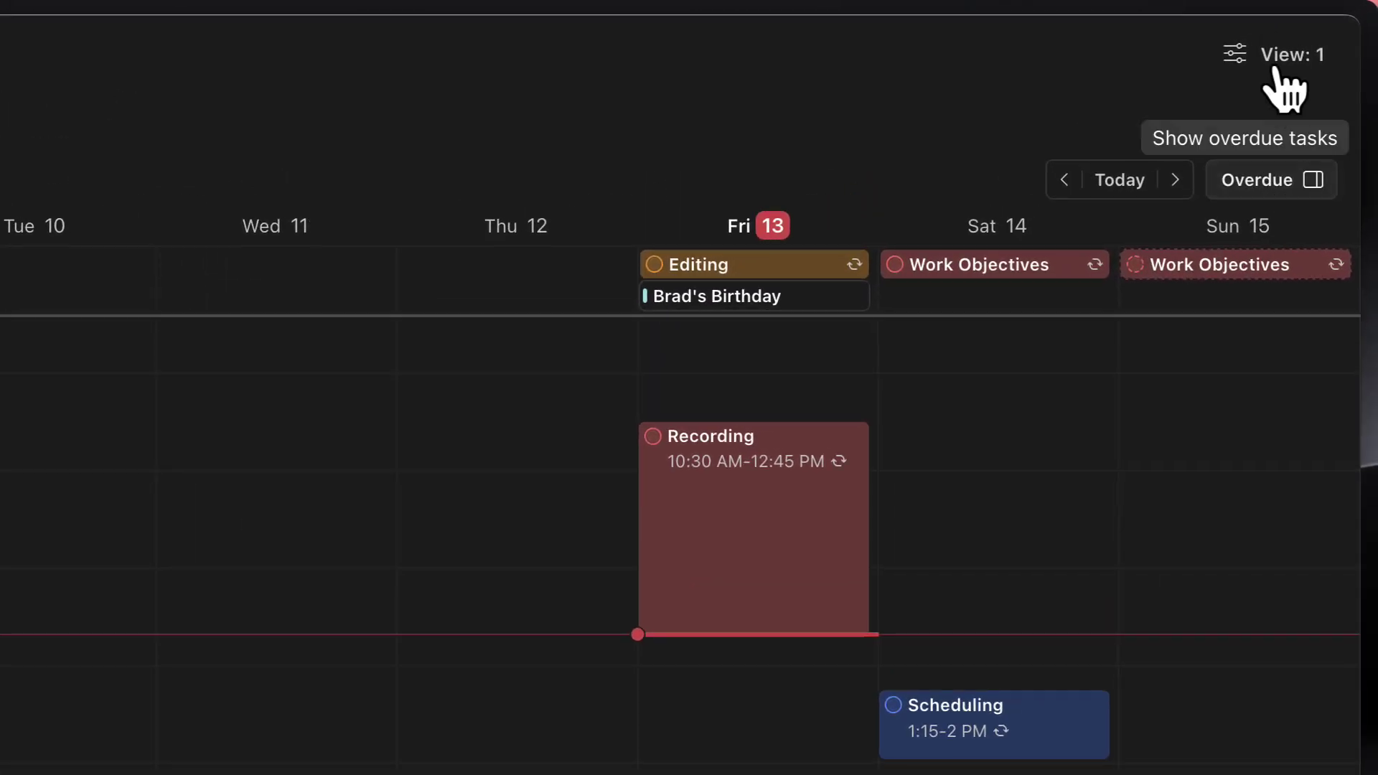
pyautogui.click(1301, 42)
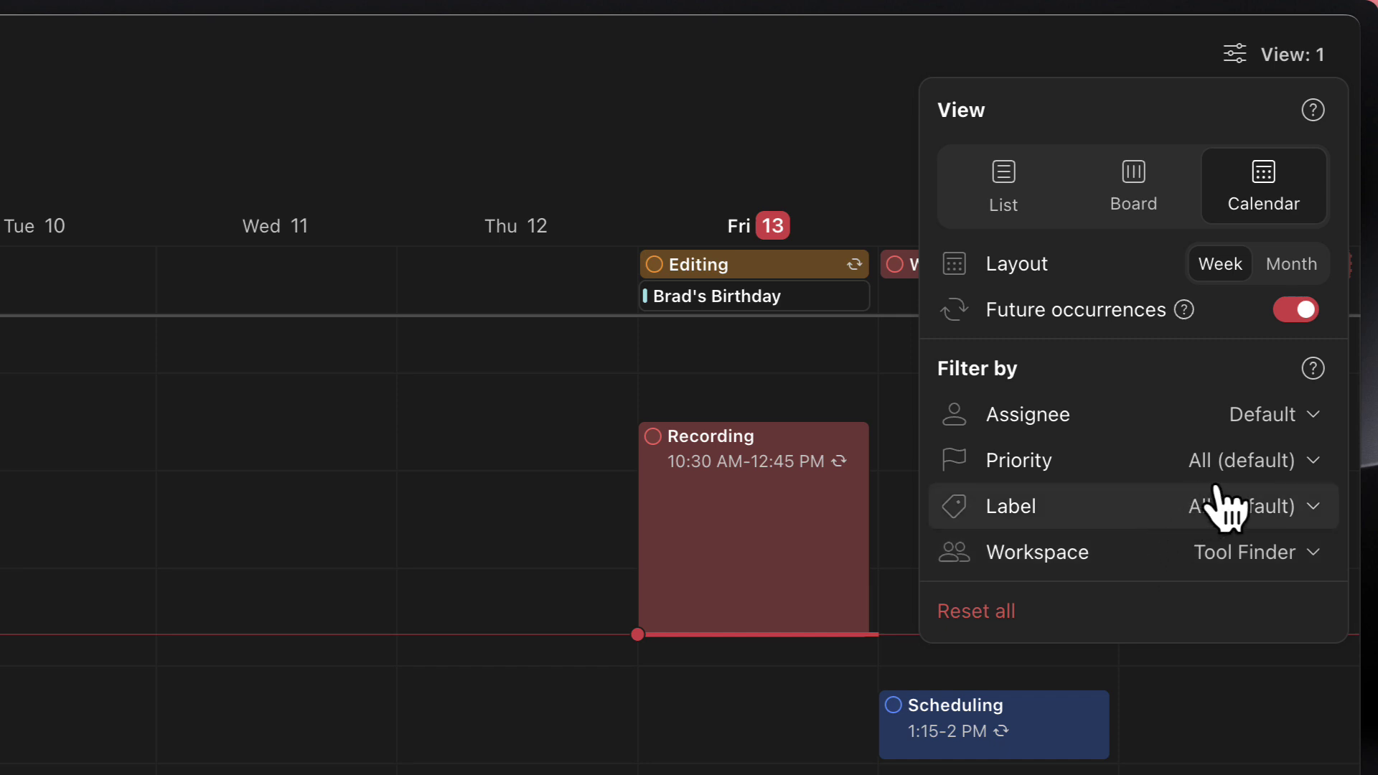
pyautogui.click(871, 395)
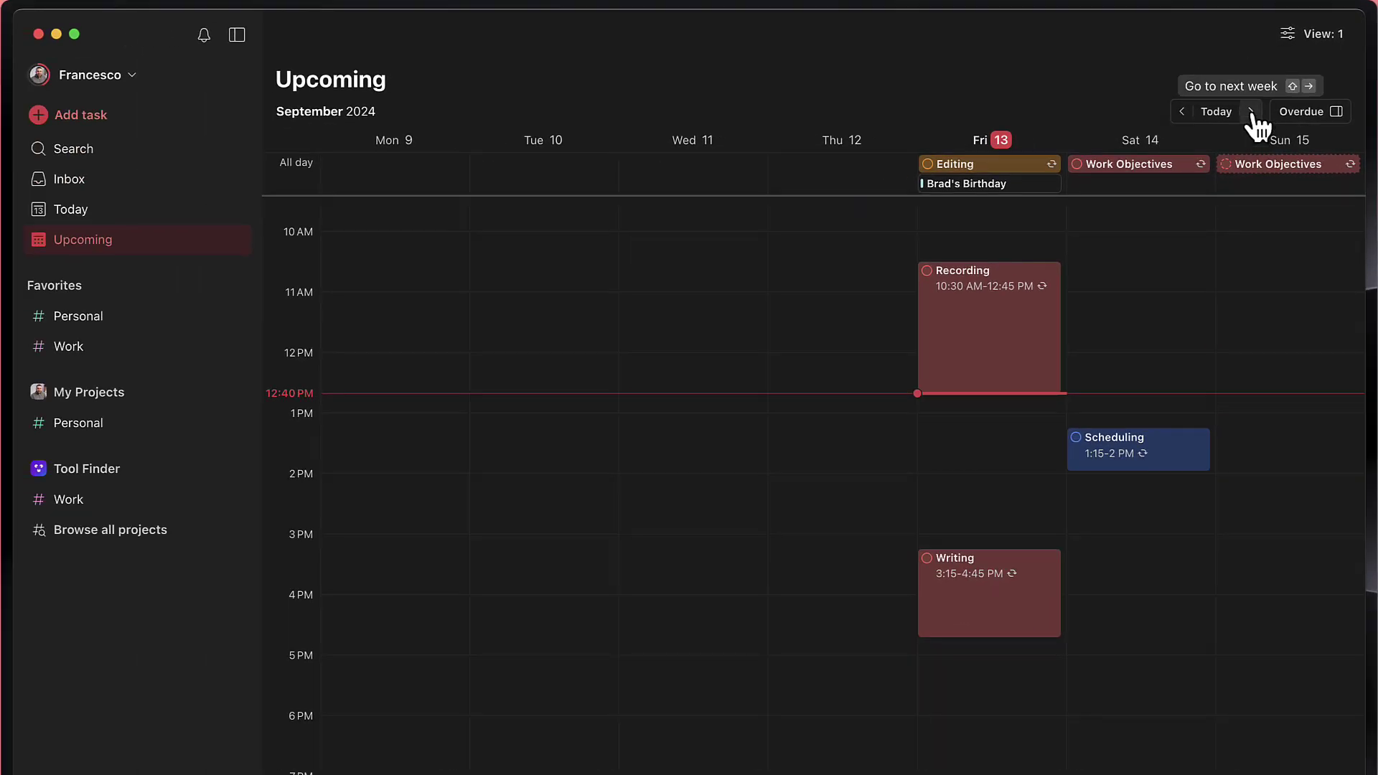
# View next week's schedule, then open the Tool Finder Work project
pyautogui.click(1251, 111)
pyautogui.scroll(2, 1088, 300)
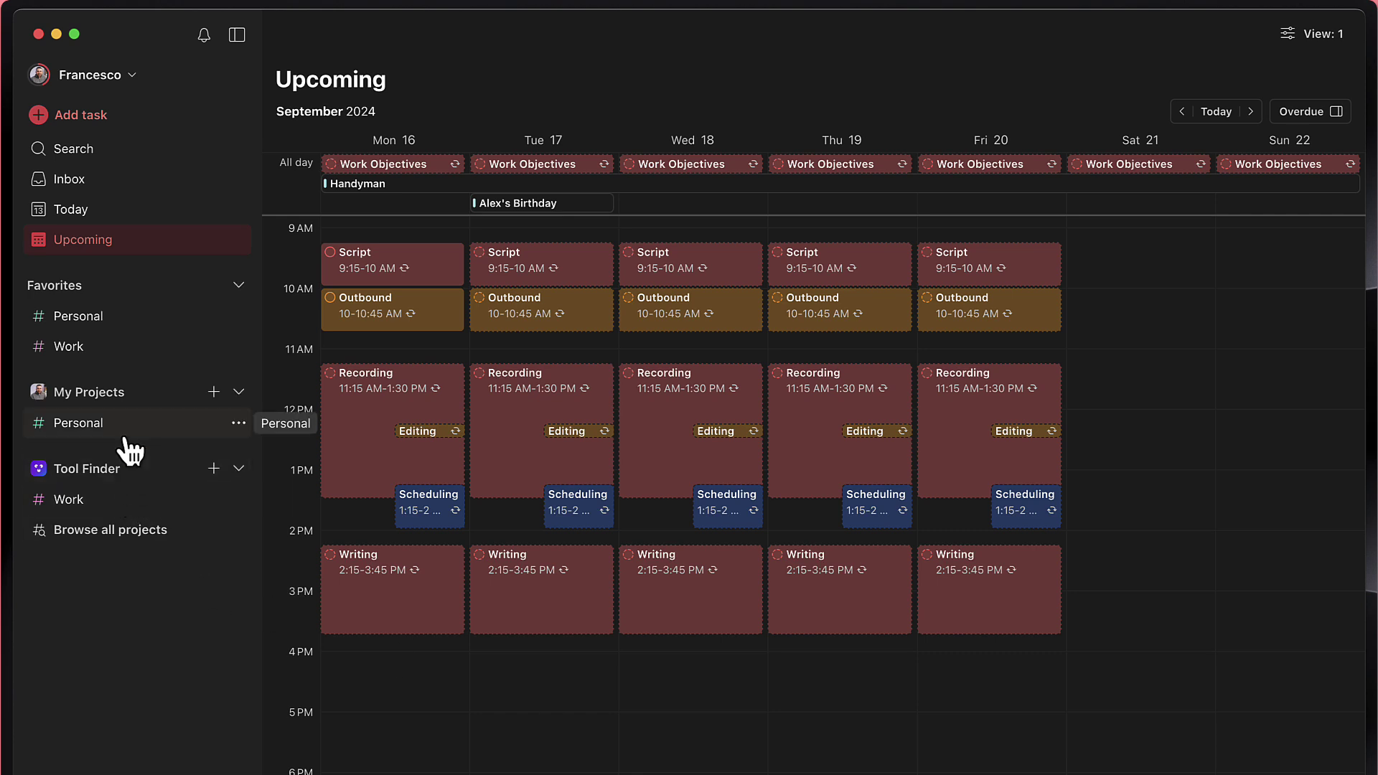
pyautogui.click(131, 502)
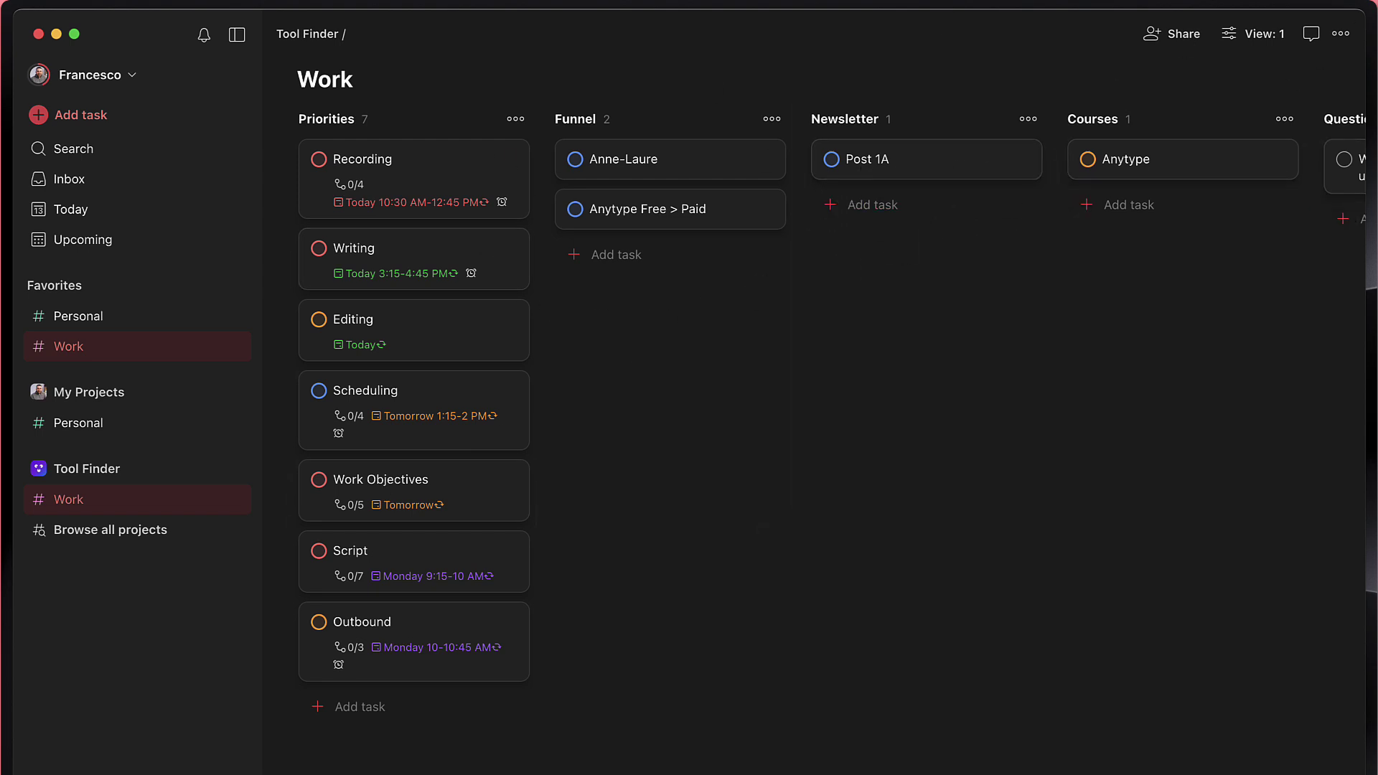
# Show the Work project as a calendar and reveal its undated tasks
pyautogui.click(1264, 35)
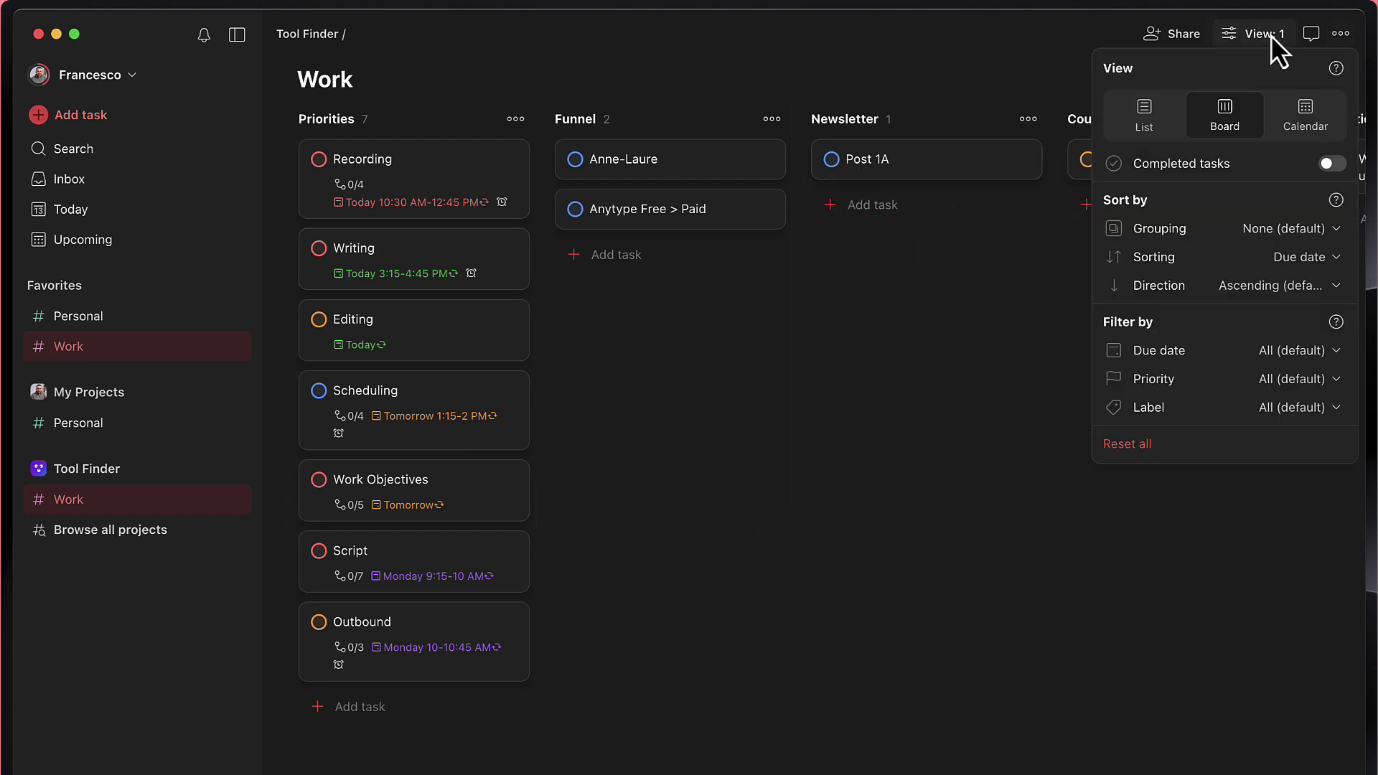
pyautogui.click(1305, 112)
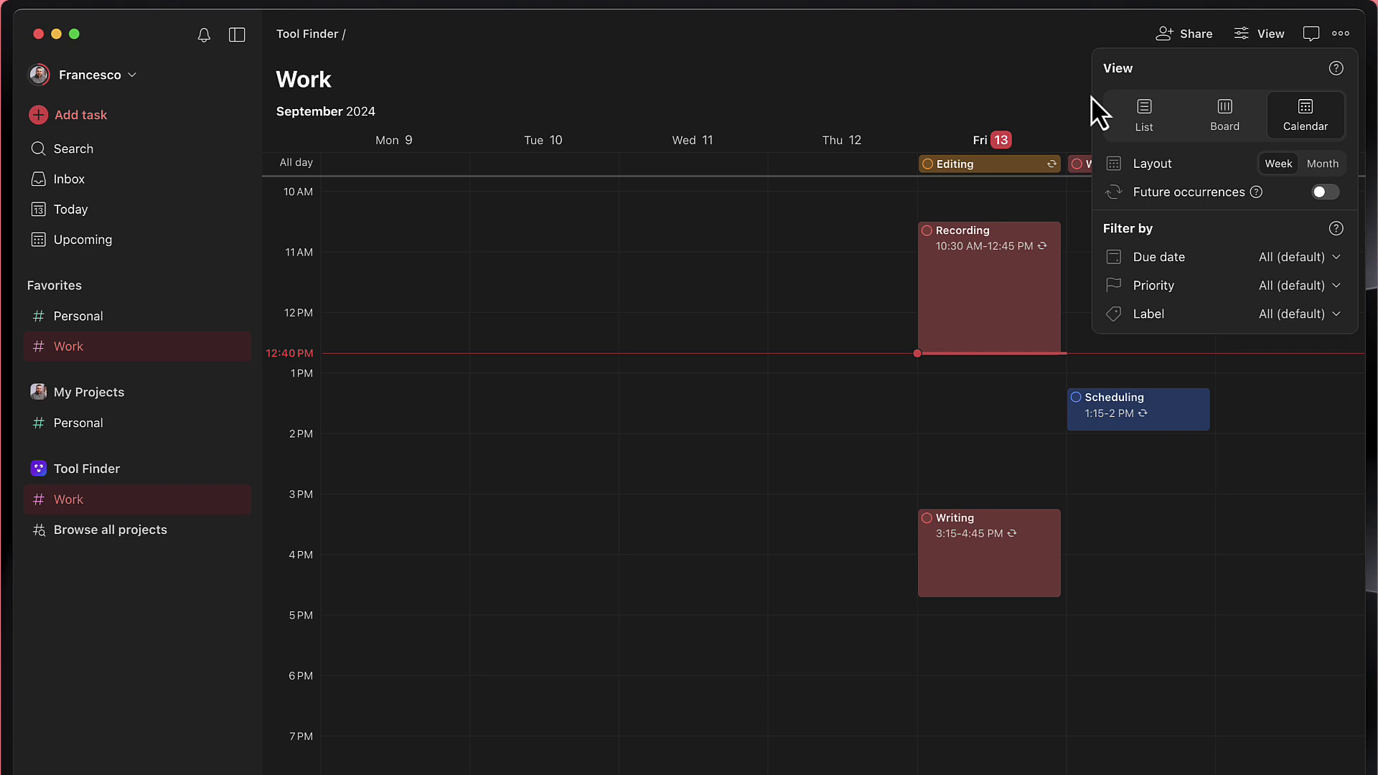
pyautogui.click(1003, 71)
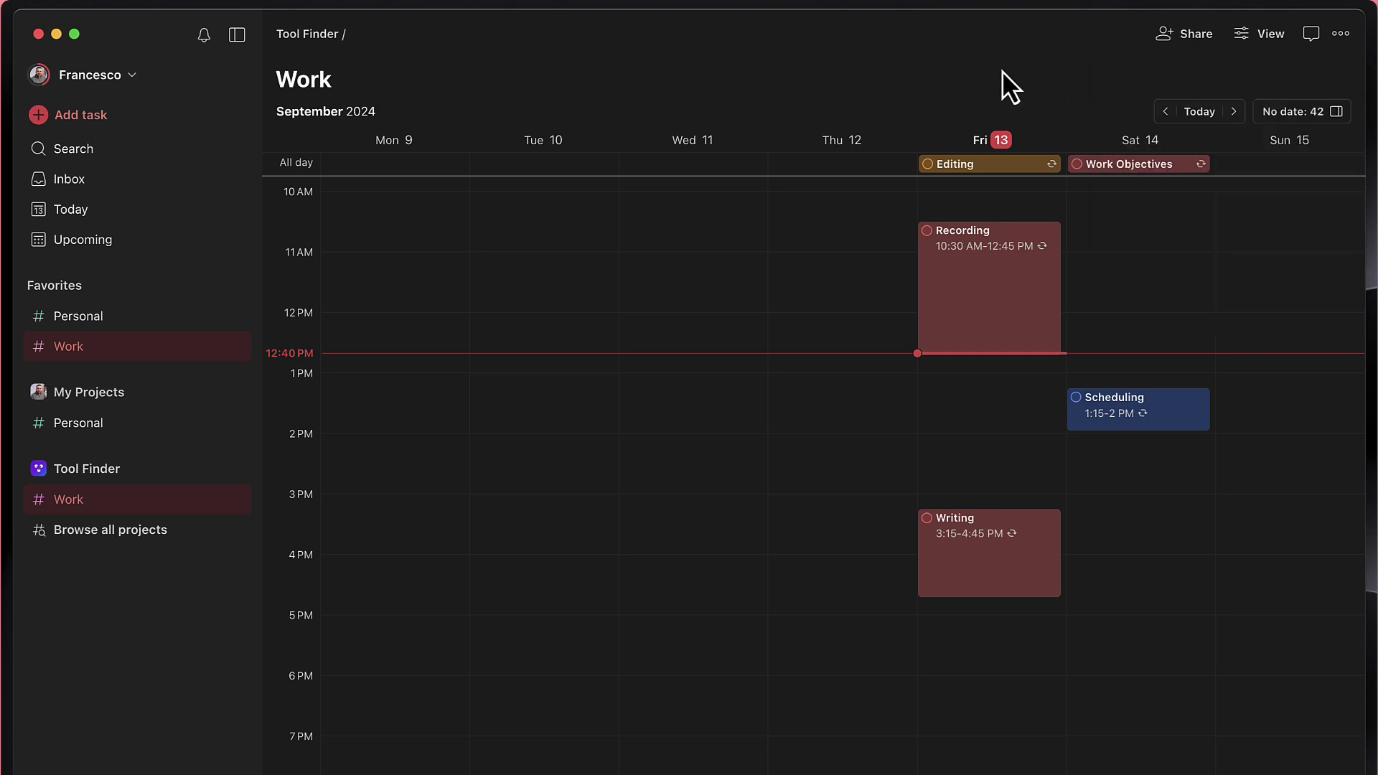
pyautogui.scroll(3, 1034, 323)
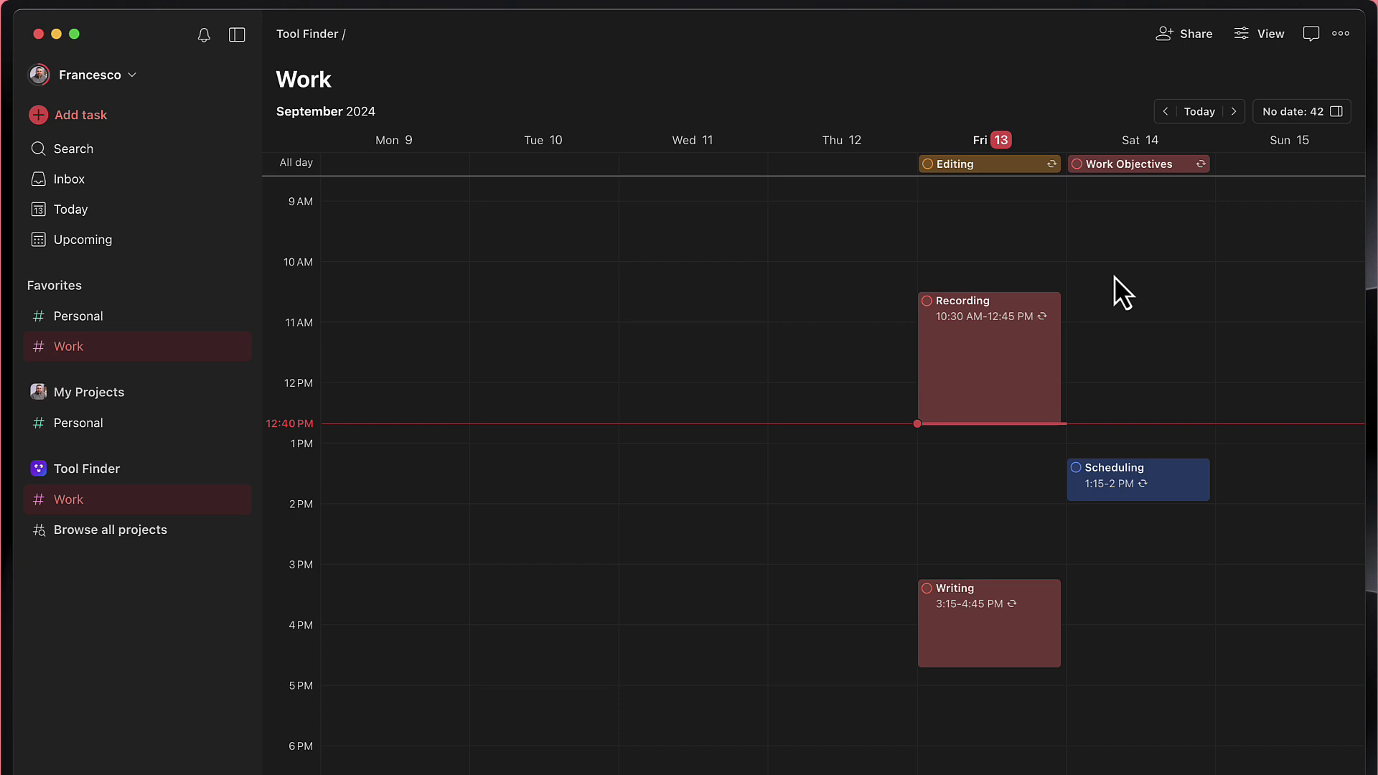
pyautogui.click(1293, 115)
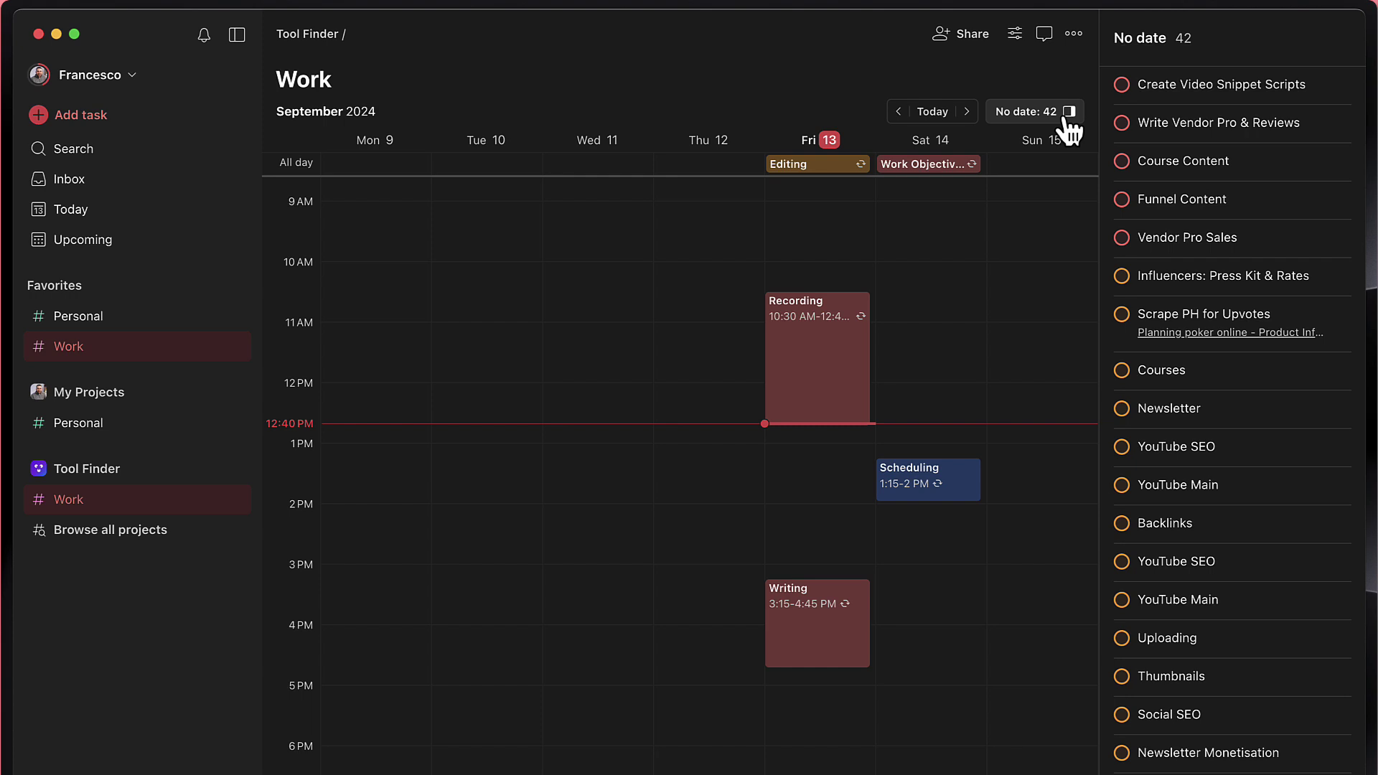
pyautogui.moveTo(1228, 84)
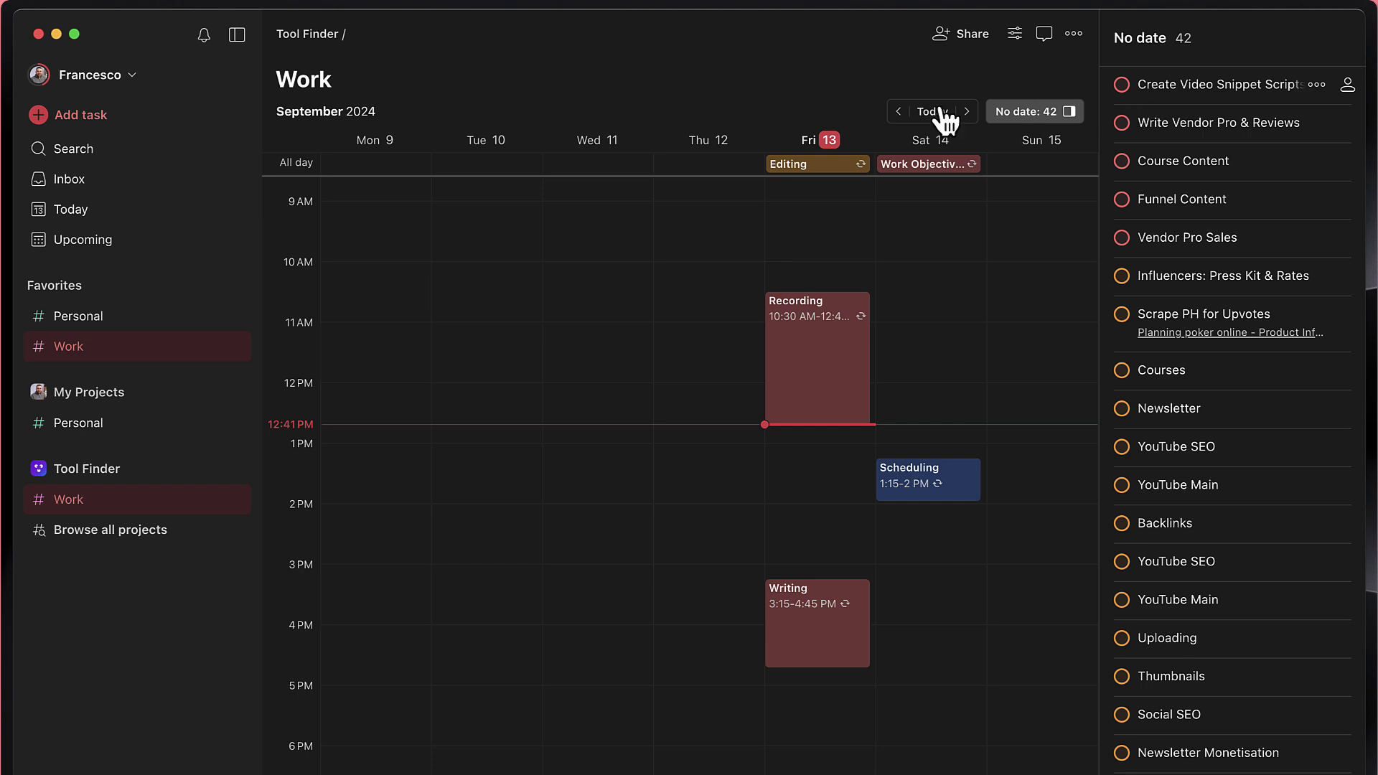
# Switch the Work project to board and back to calendar, hiding undated tasks
pyautogui.click(1015, 35)
pyautogui.click(1028, 112)
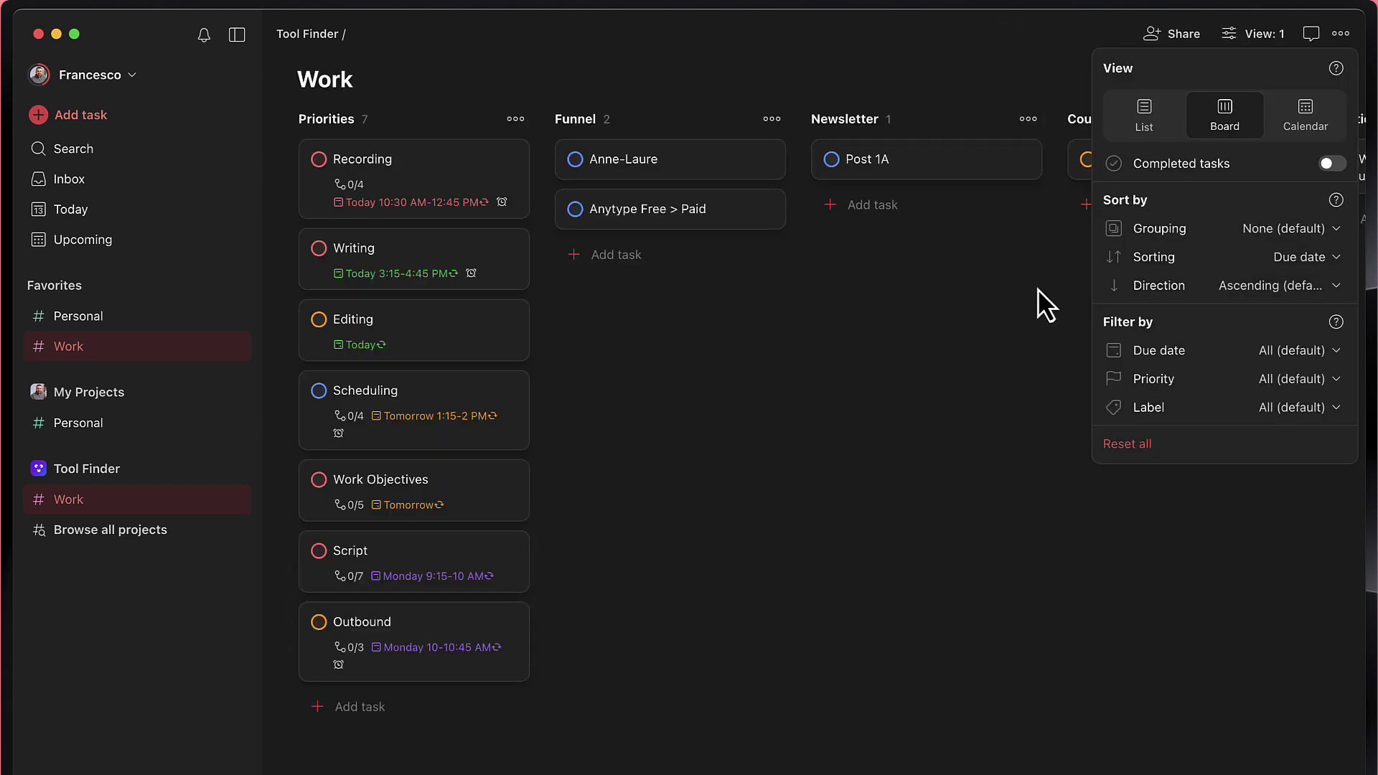
pyautogui.click(996, 375)
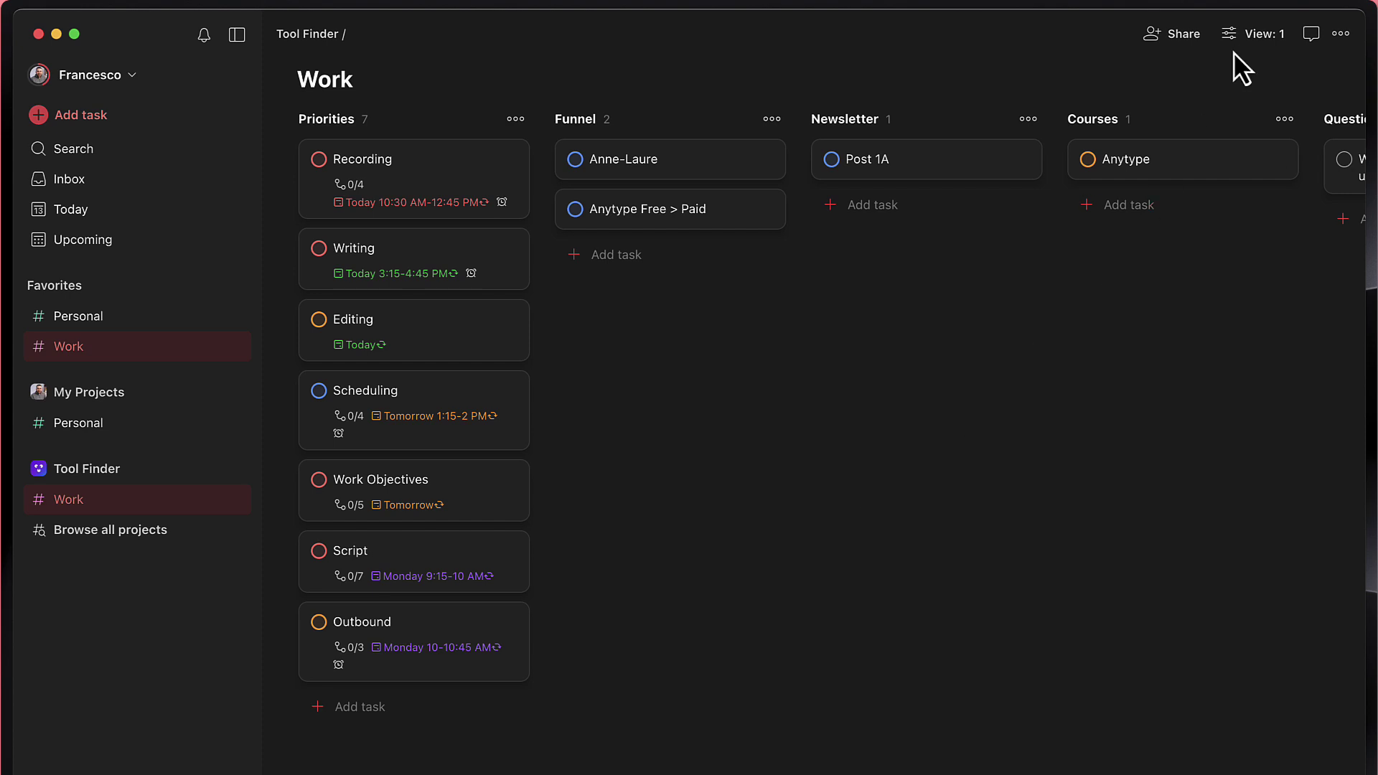
pyautogui.click(1245, 36)
pyautogui.click(1289, 112)
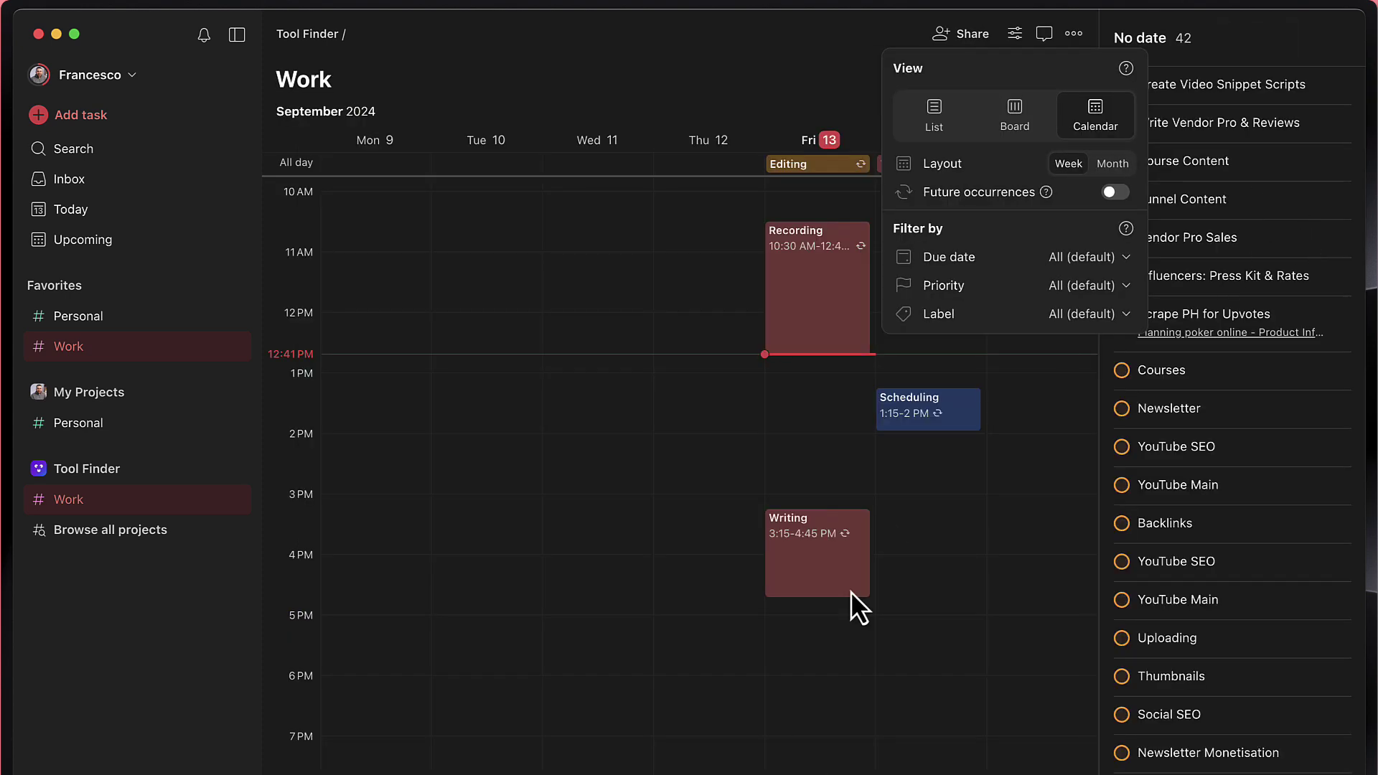
pyautogui.click(1027, 514)
pyautogui.click(1014, 113)
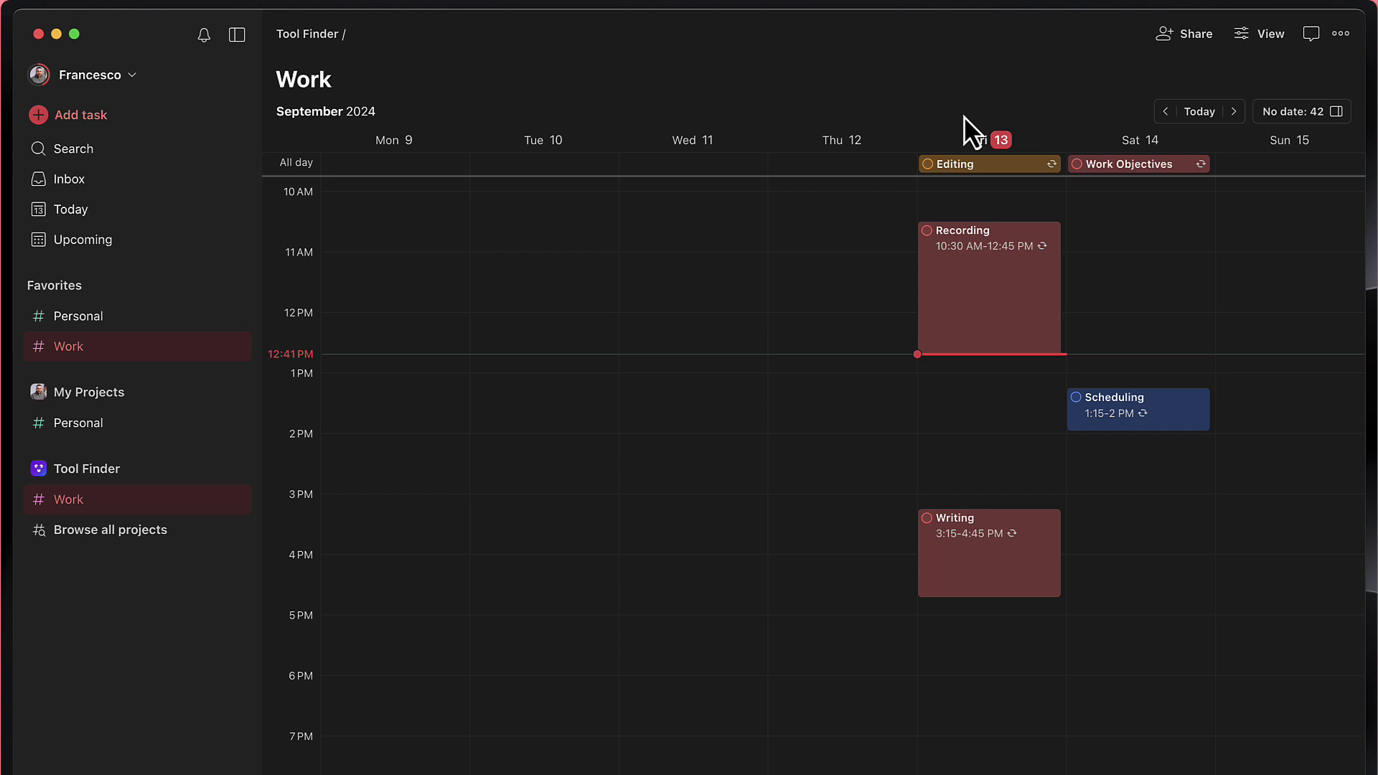
# Drag unscheduled Editing onto today at 12:45 PM, cancelling an accidental new task
pyautogui.click(123, 206)
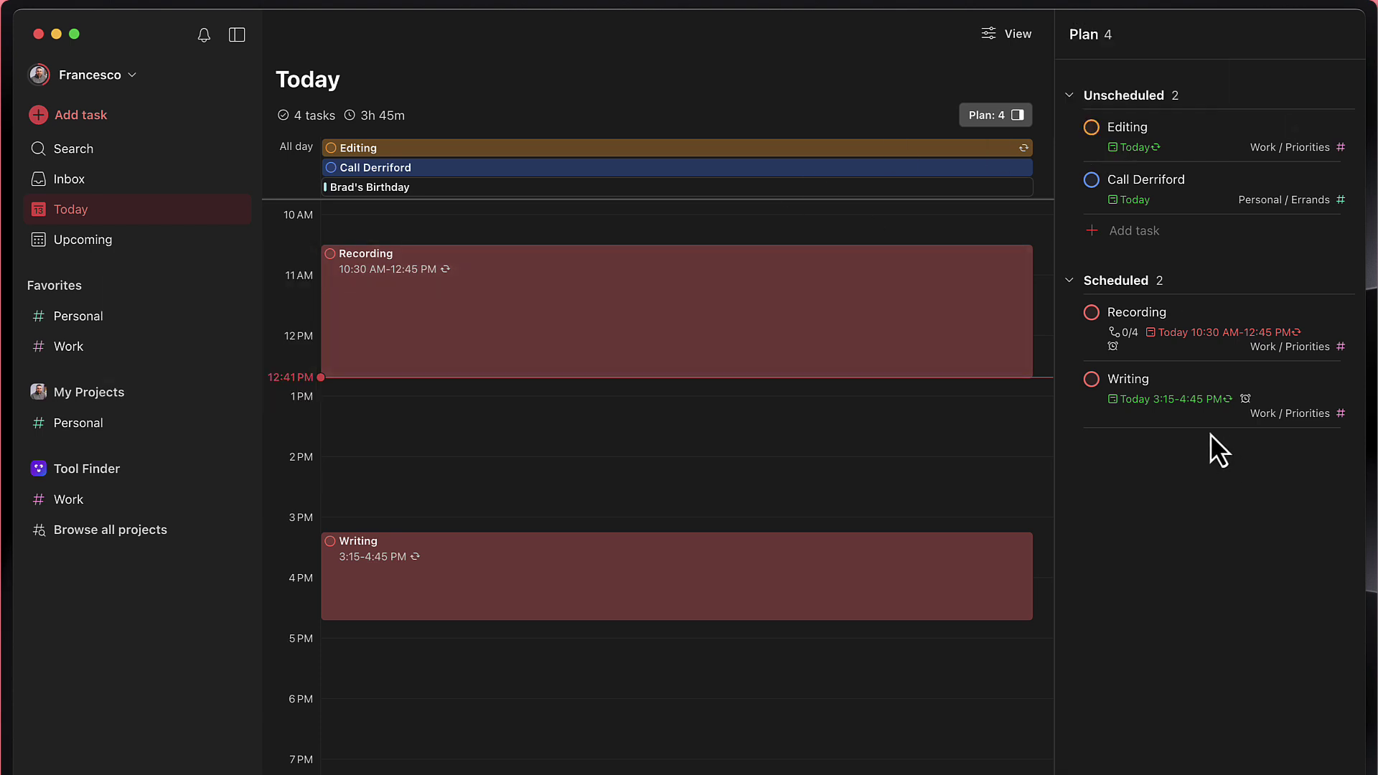
pyautogui.click(1069, 96)
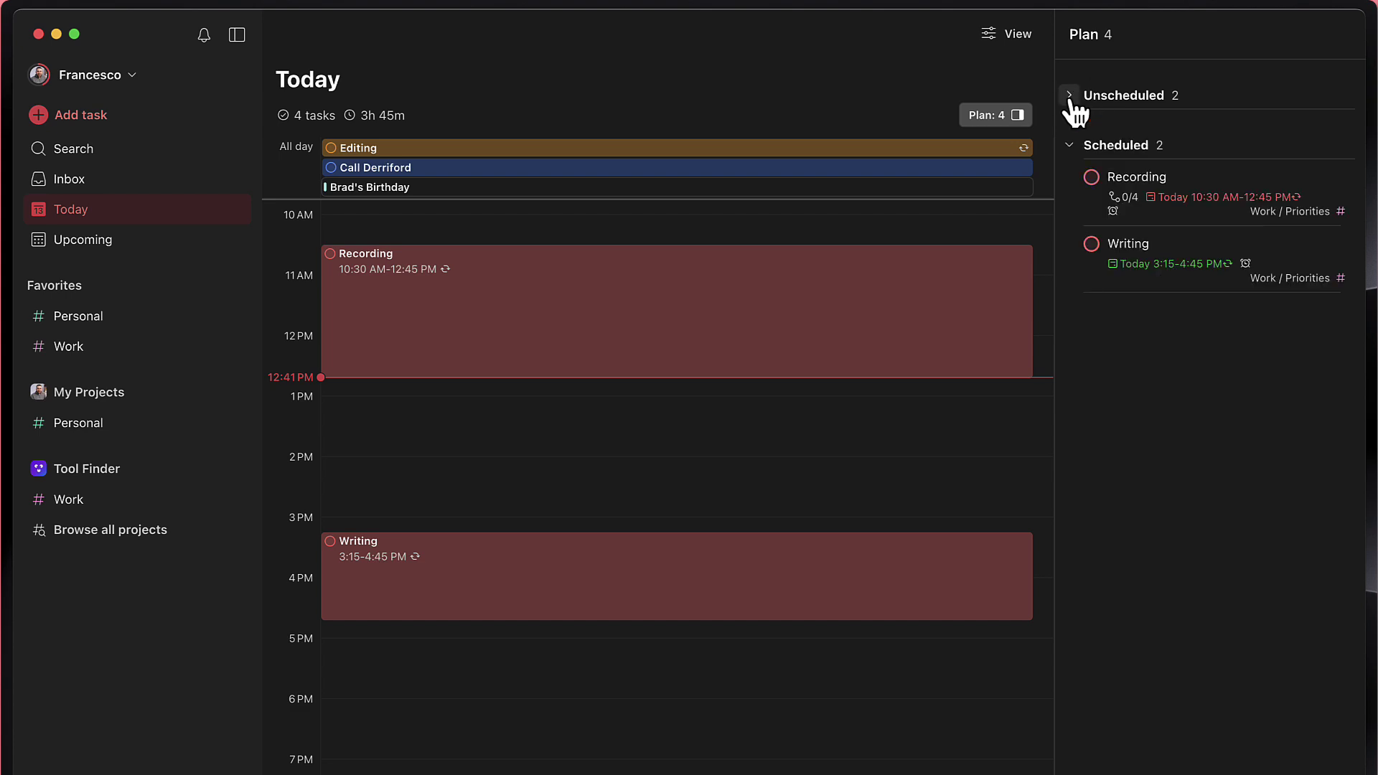
pyautogui.click(1070, 280)
pyautogui.moveTo(1170, 136); pyautogui.dragTo(713, 407)
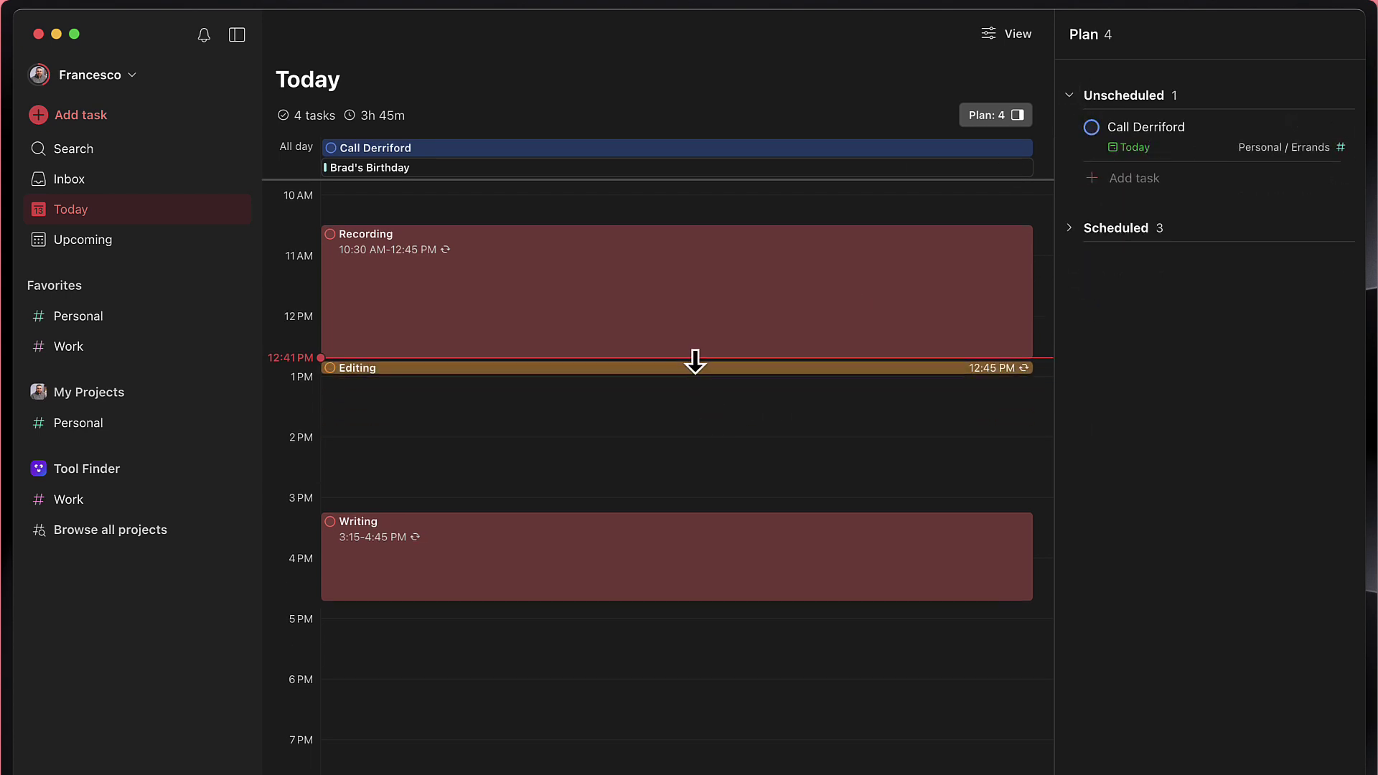
pyautogui.click(696, 412)
pyautogui.click(808, 270)
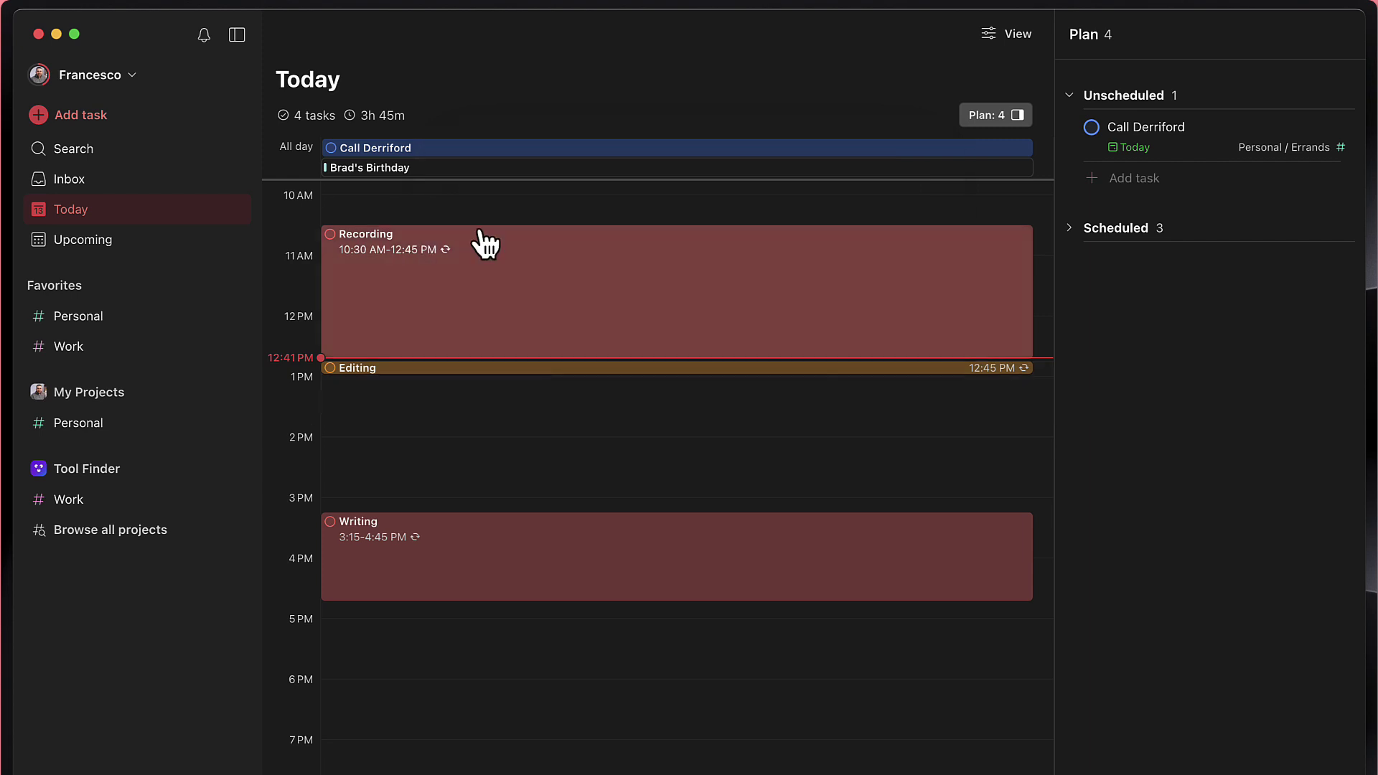
# Open Upcoming's Overdue panel, which shows no tasks to reschedule
pyautogui.click(114, 506)
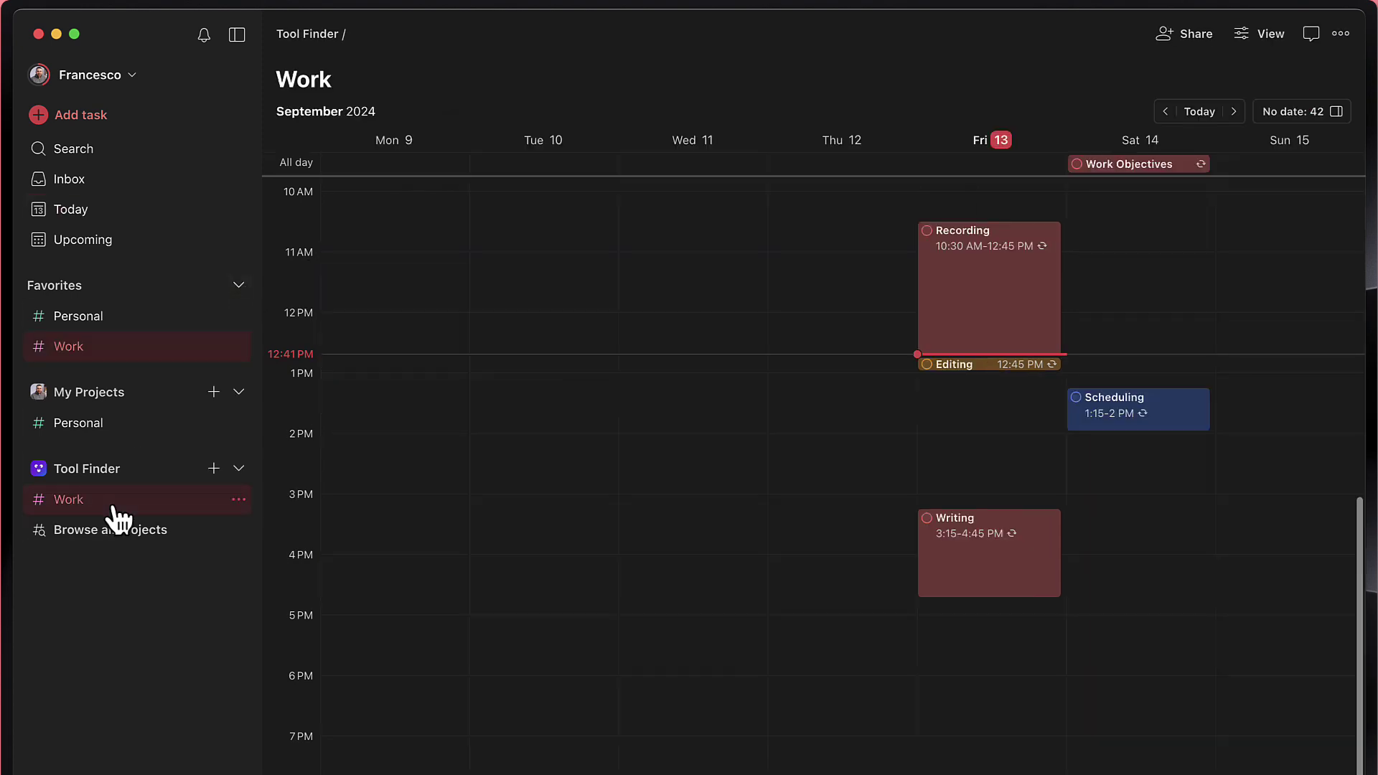
pyautogui.click(195, 240)
pyautogui.click(1303, 111)
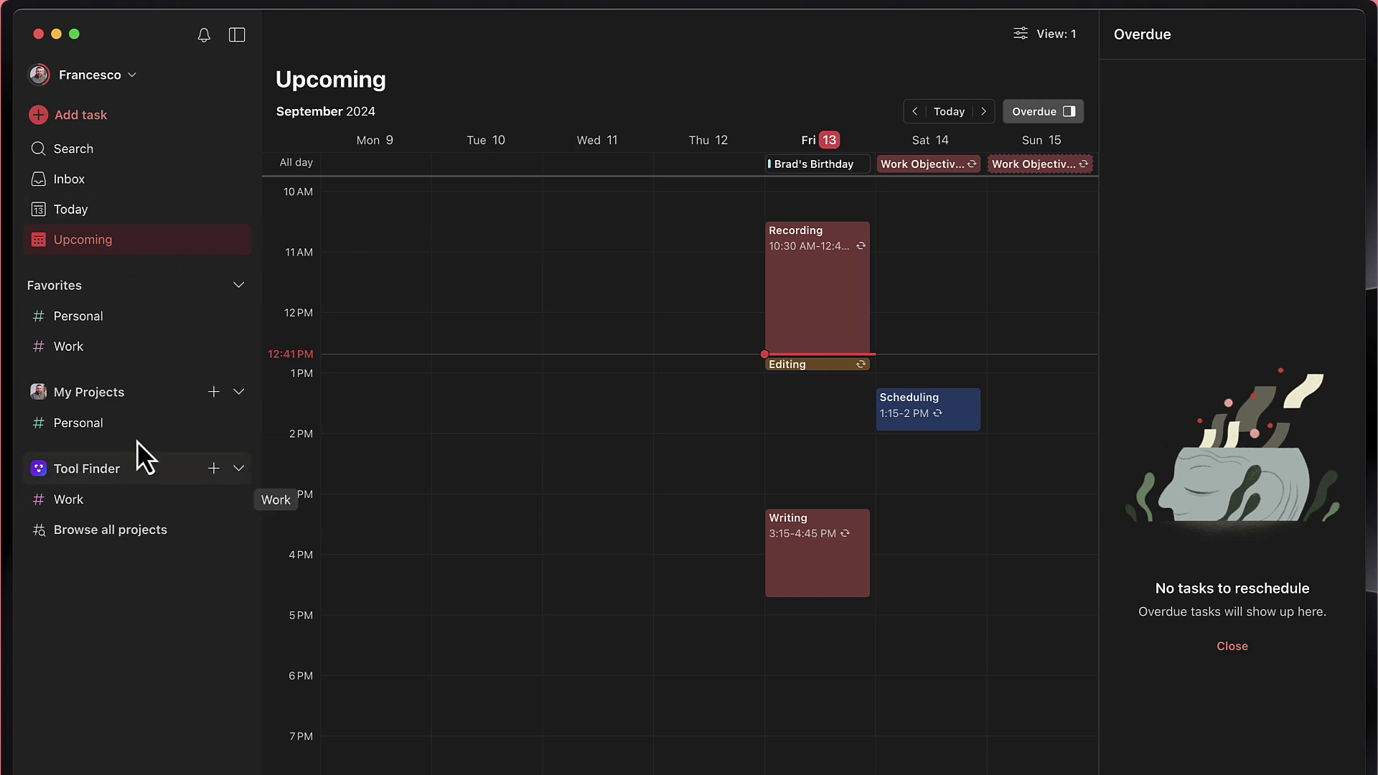
# Switch the Inbox to Calendar layout, then open and close its No date panel
pyautogui.click(179, 188)
pyautogui.click(1256, 37)
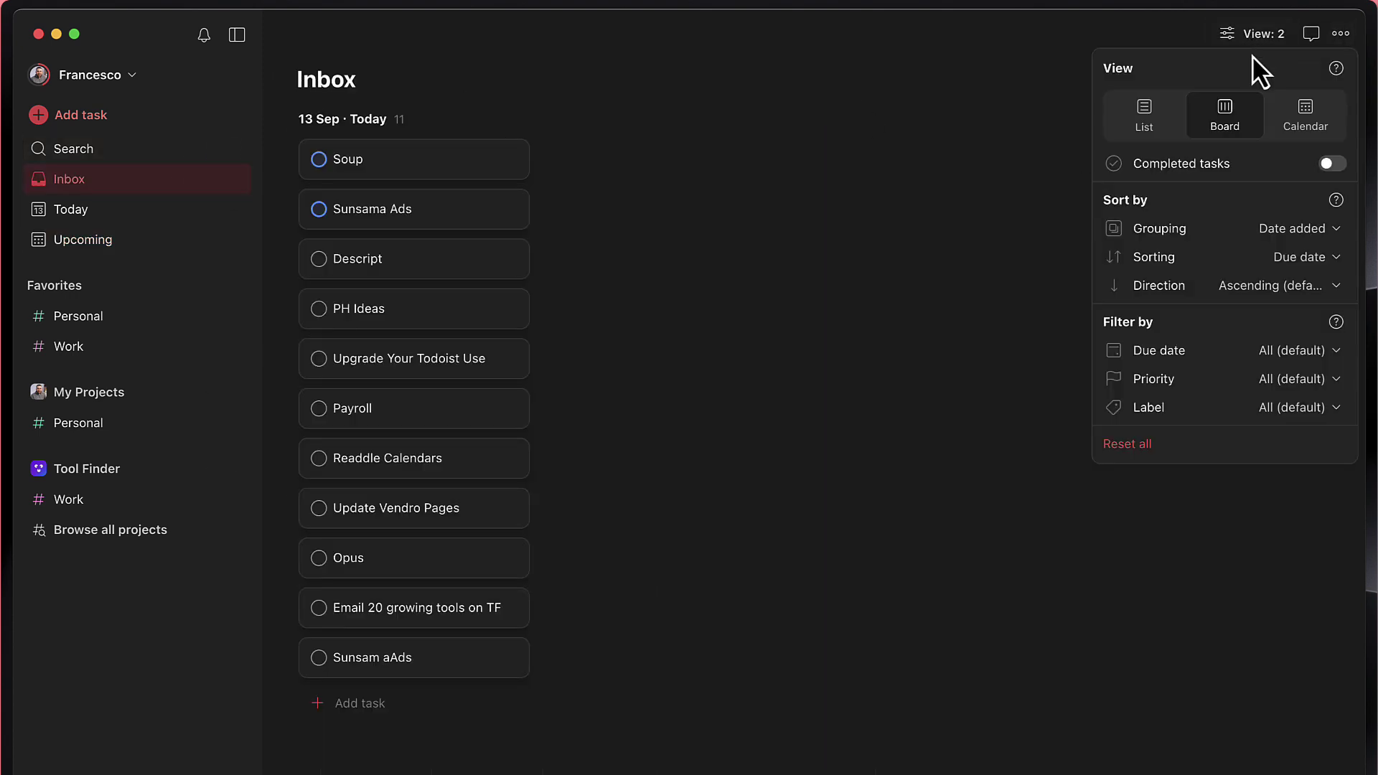
pyautogui.click(1315, 115)
pyautogui.click(1014, 237)
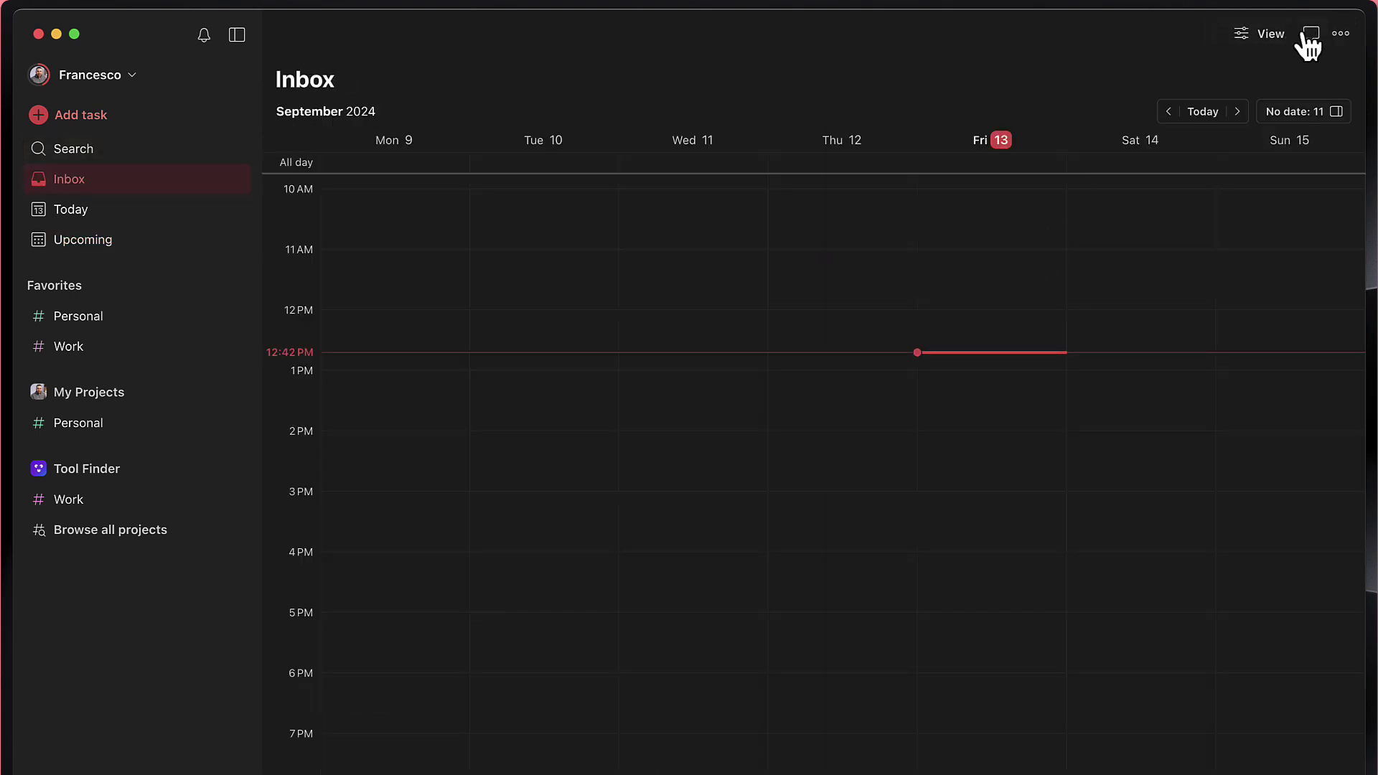
pyautogui.click(1303, 114)
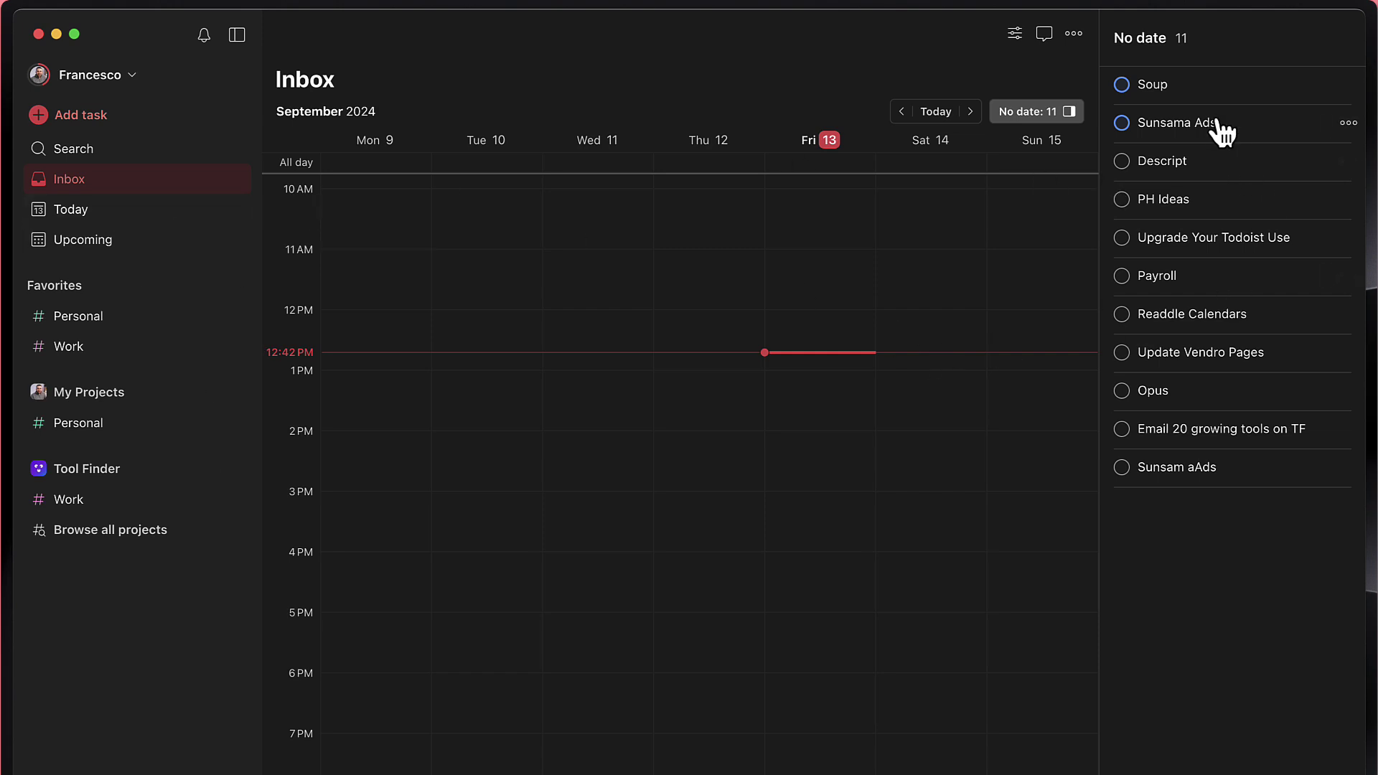
pyautogui.click(1046, 112)
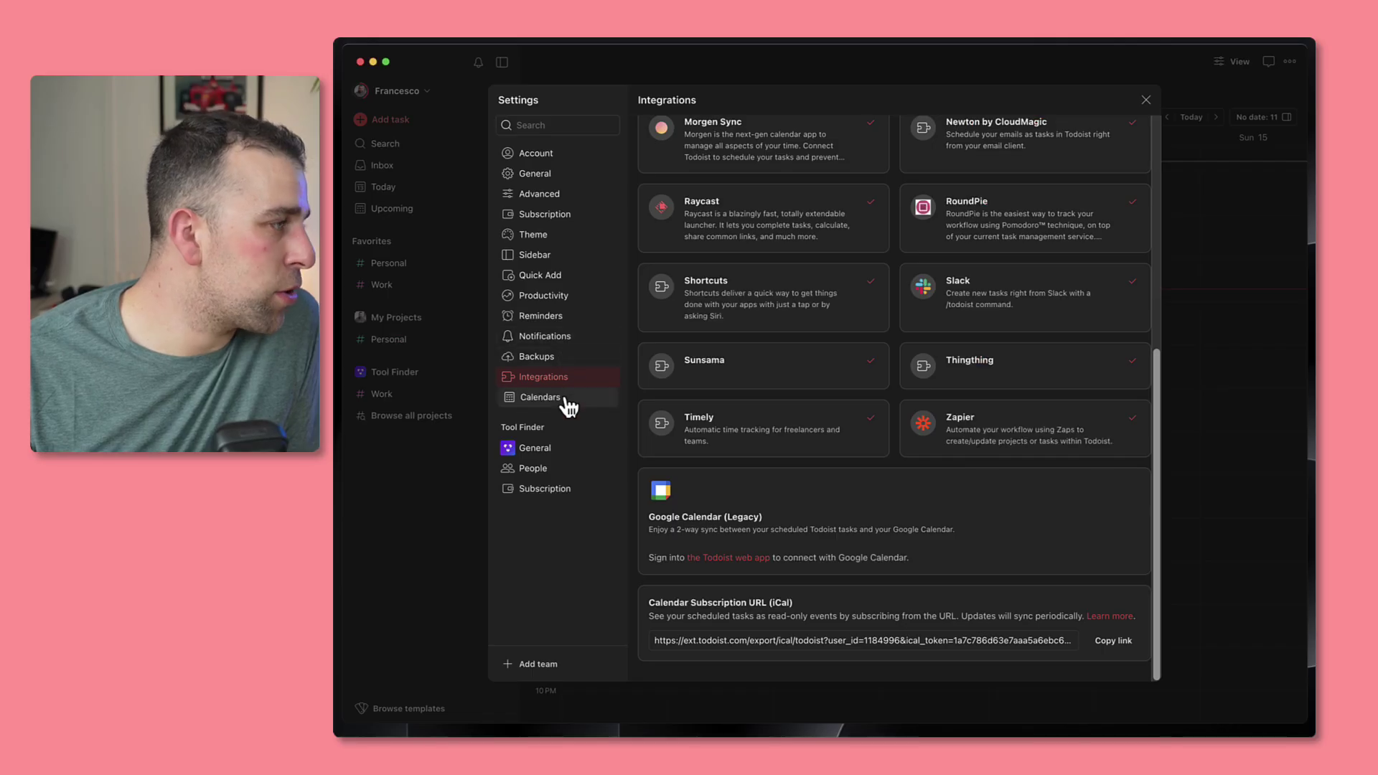
# Open the Calendars settings page showing the connected Google account and the task sync option
pyautogui.click(567, 397)
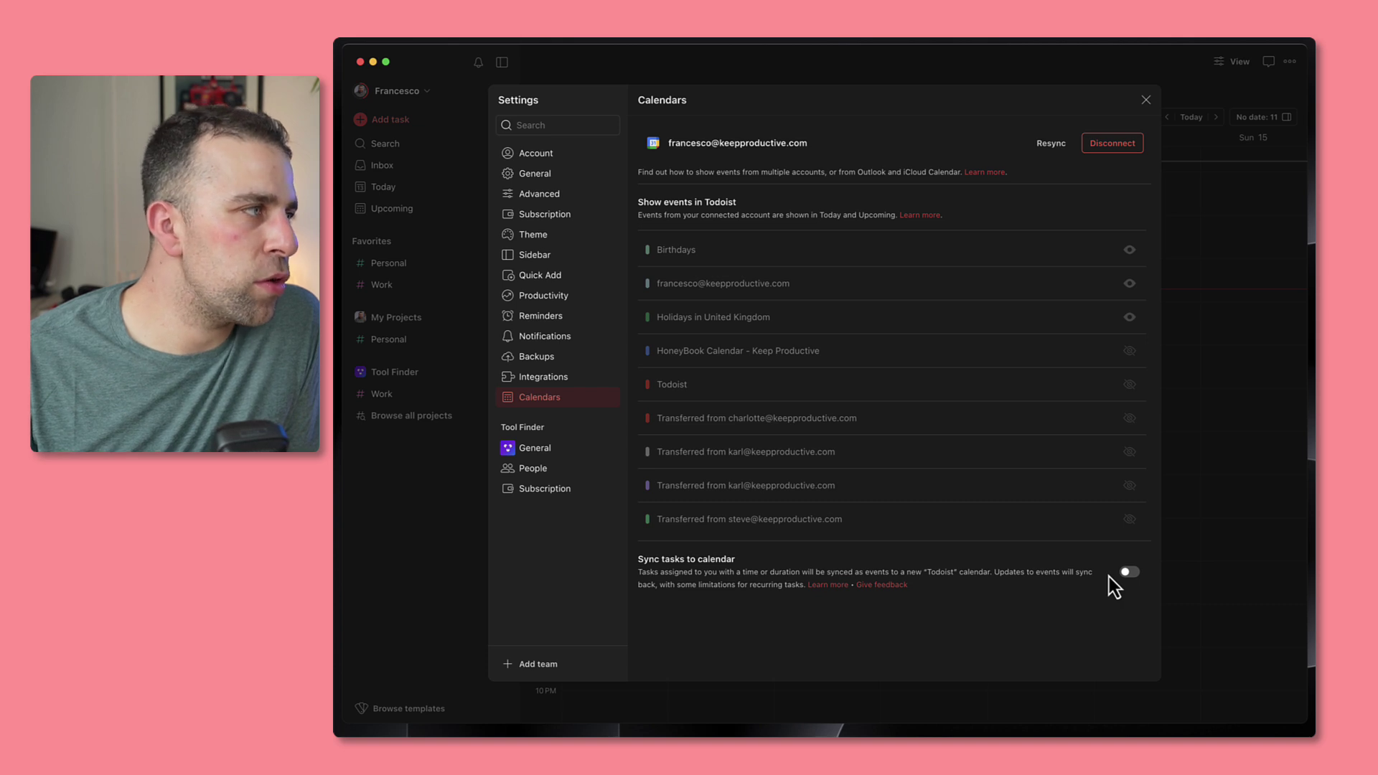
# Close Settings and return to the Today calendar with its four tasks totalling 3h 45m
pyautogui.click(1238, 382)
pyautogui.click(395, 188)
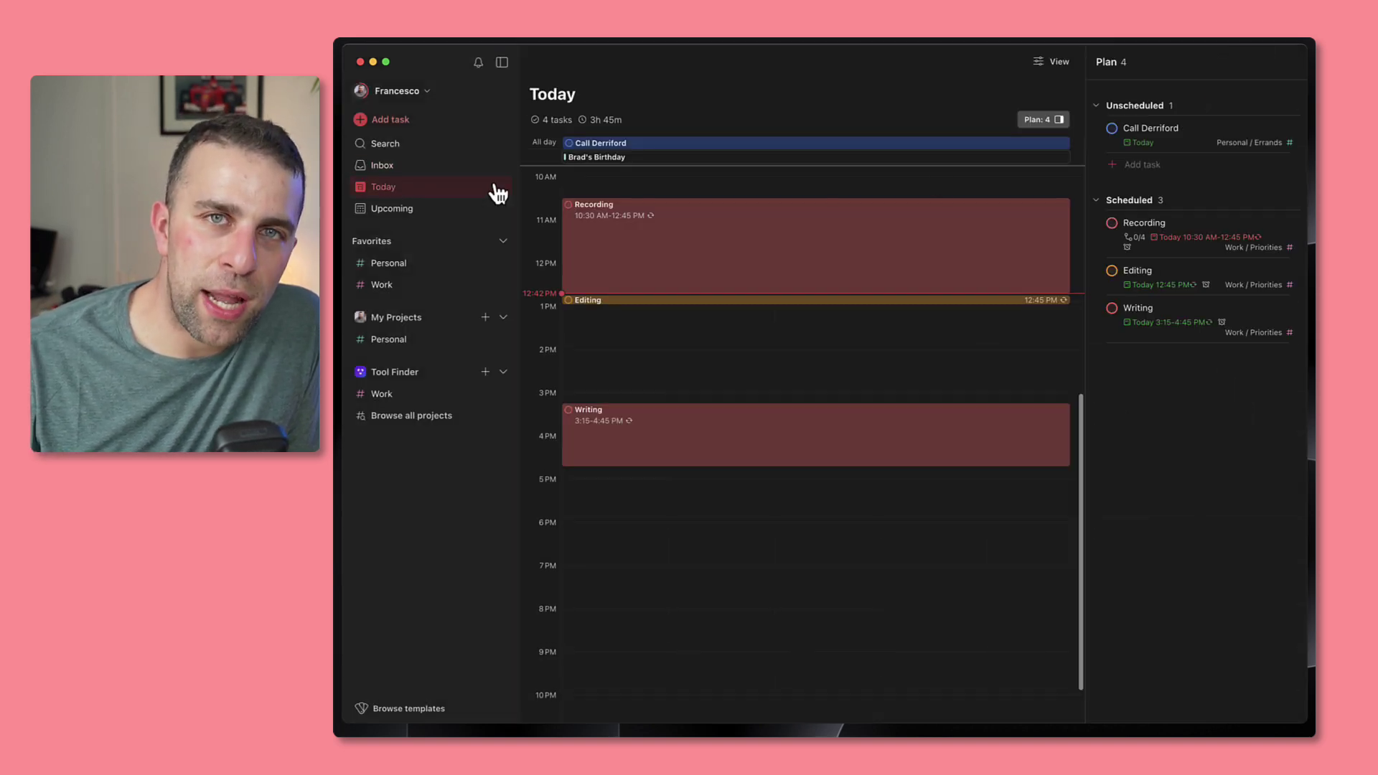